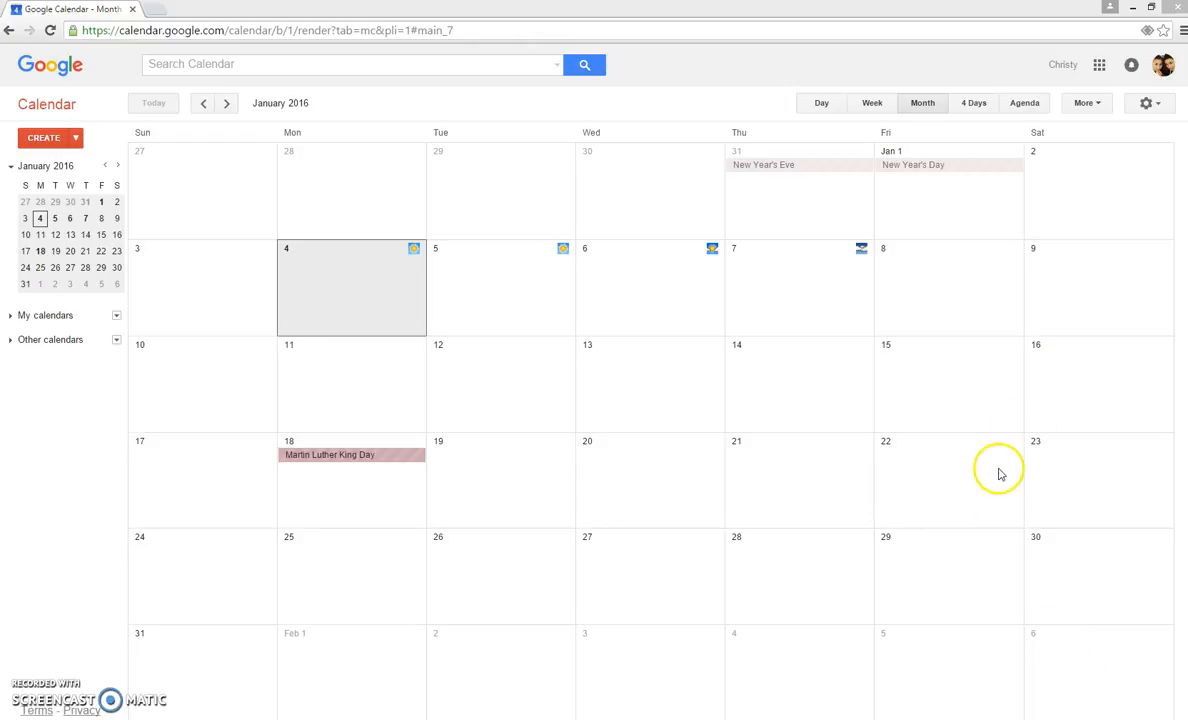
{"action": "left_click", "coordinate": [1099, 70]}
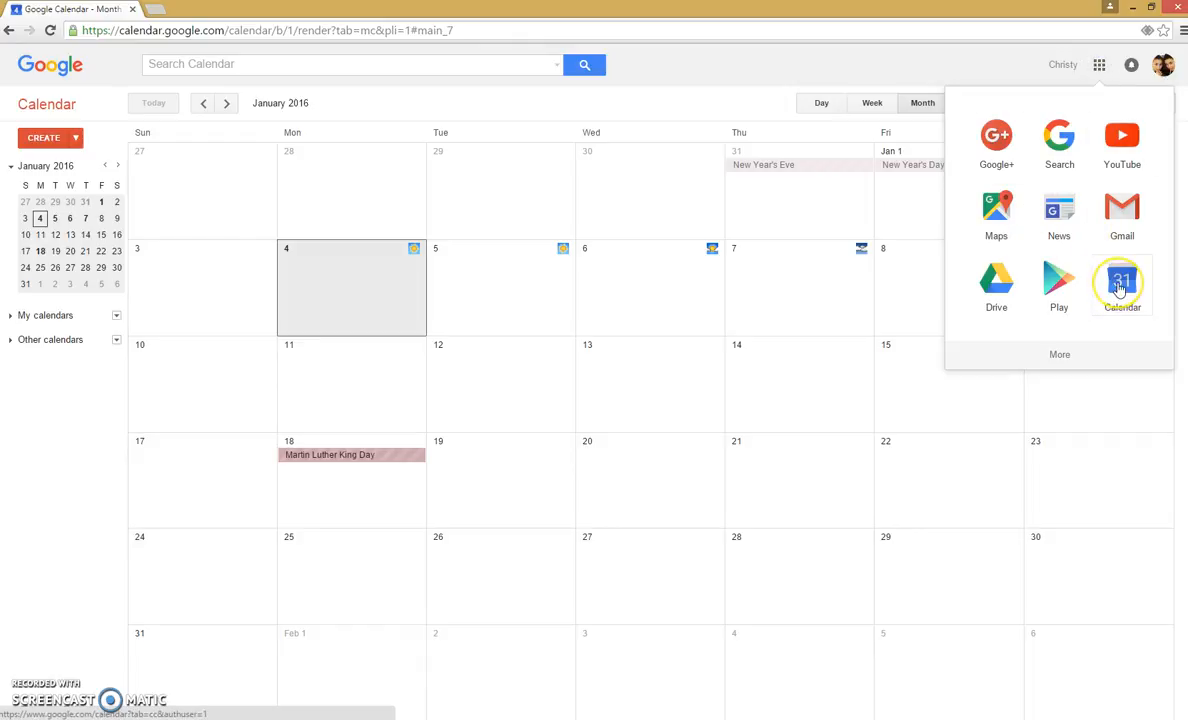
{"action": "left_click", "coordinate": [30, 688]}
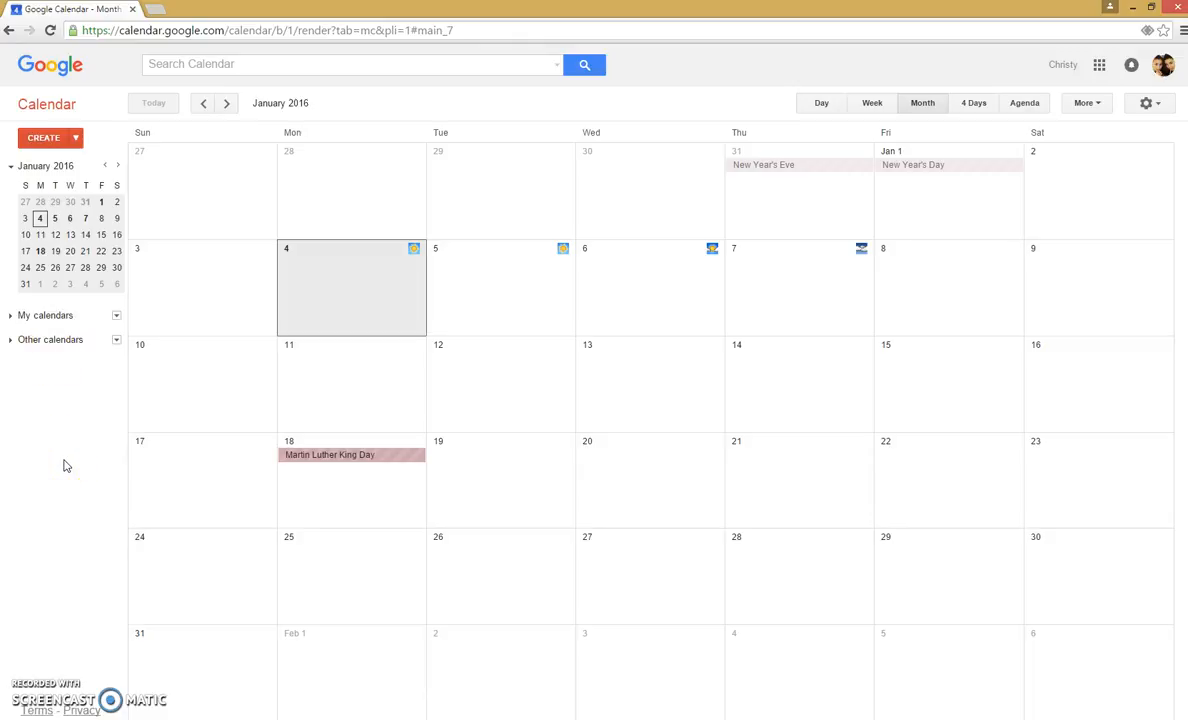
- View the calendar in the Day, Week, Month, 4 Days and Agenda layouts, and return to the Month layout
{"action": "left_click", "coordinate": [822, 104]}
{"action": "left_click", "coordinate": [876, 105]}
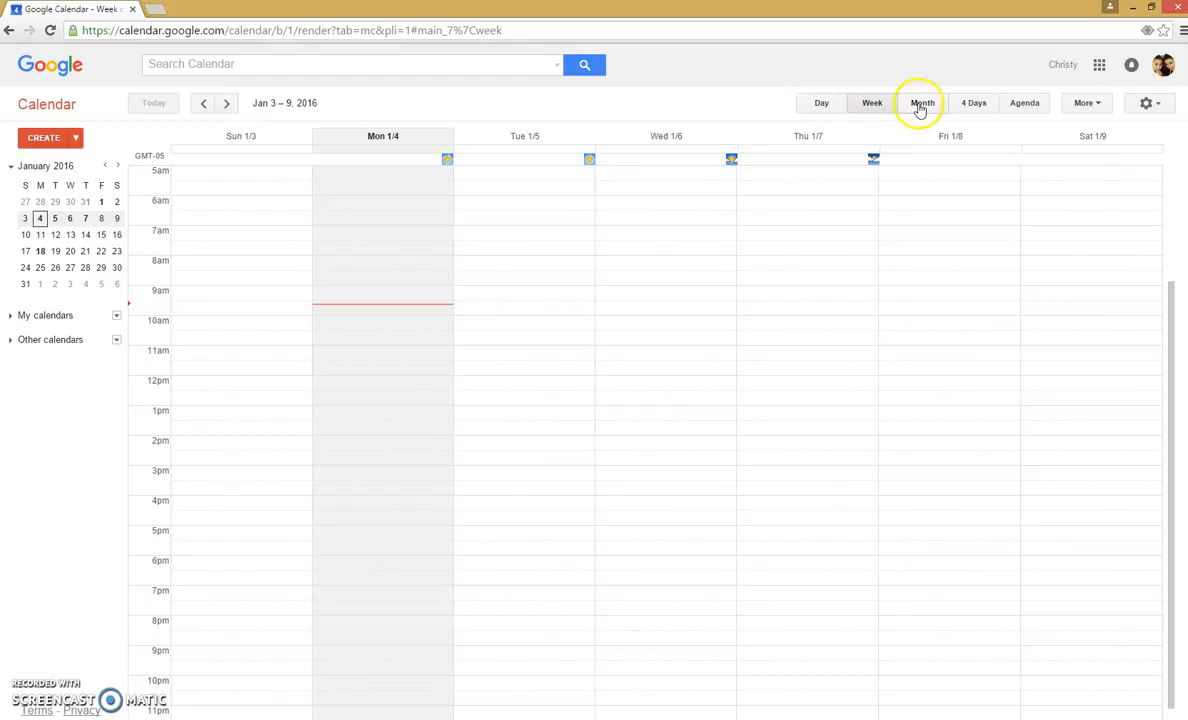
{"action": "left_click", "coordinate": [919, 106]}
{"action": "left_click", "coordinate": [975, 105]}
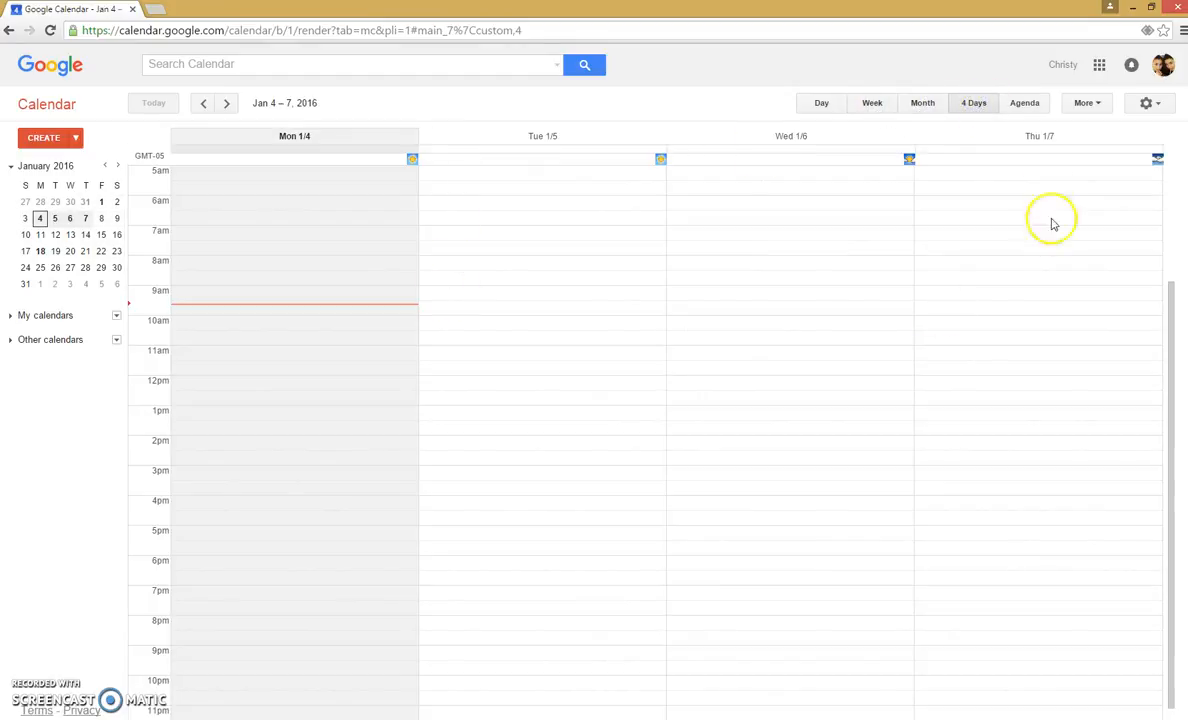
{"action": "left_click", "coordinate": [1012, 108]}
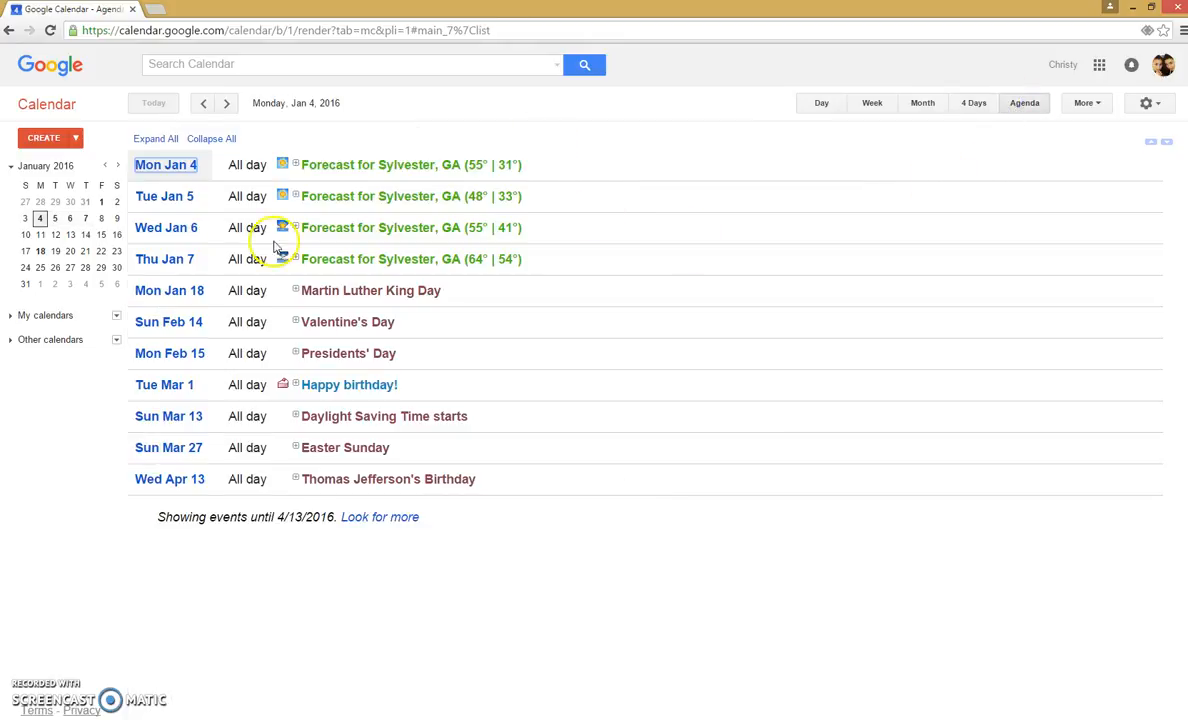
{"action": "left_click", "coordinate": [923, 104]}
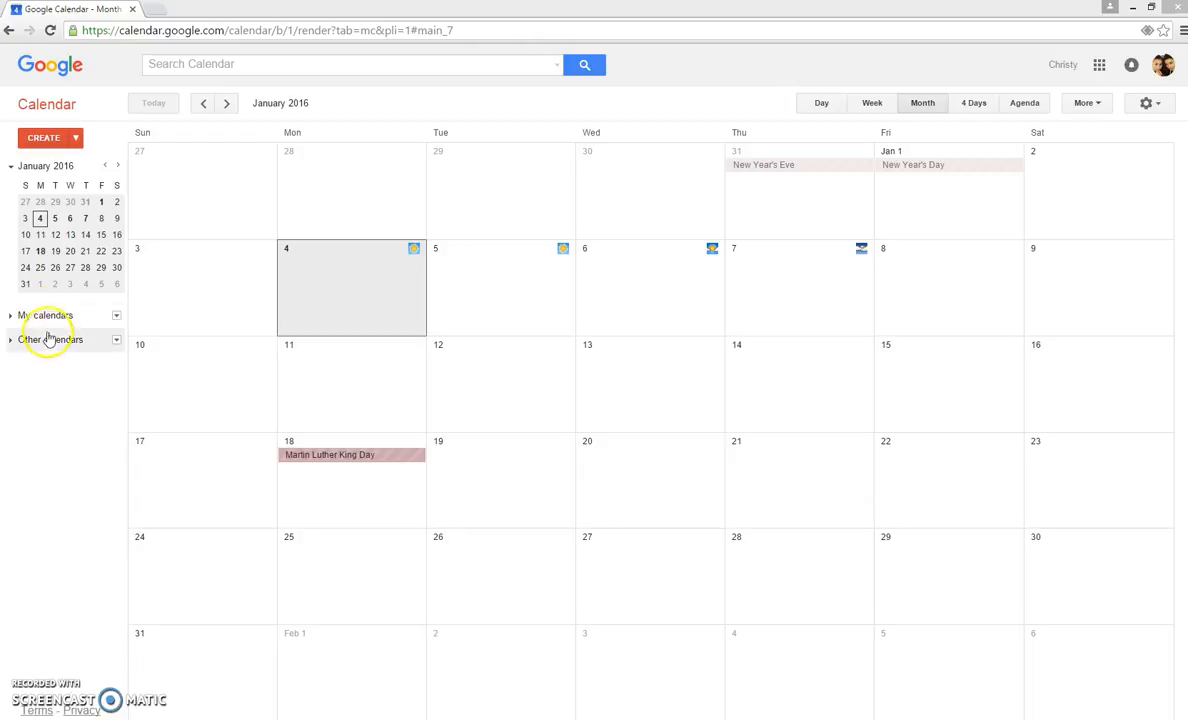
- Create a new calendar named "Coordinate Algebra" and make it public
{"action": "left_click", "coordinate": [116, 316]}
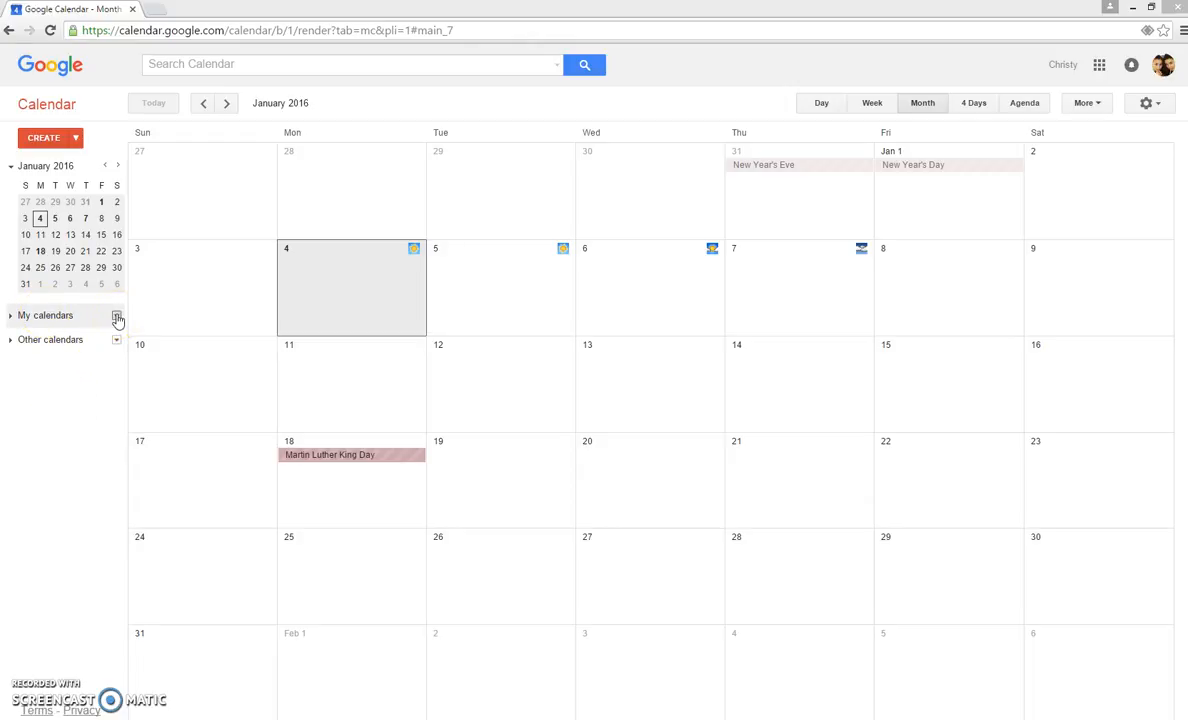
{"action": "left_click", "coordinate": [117, 317]}
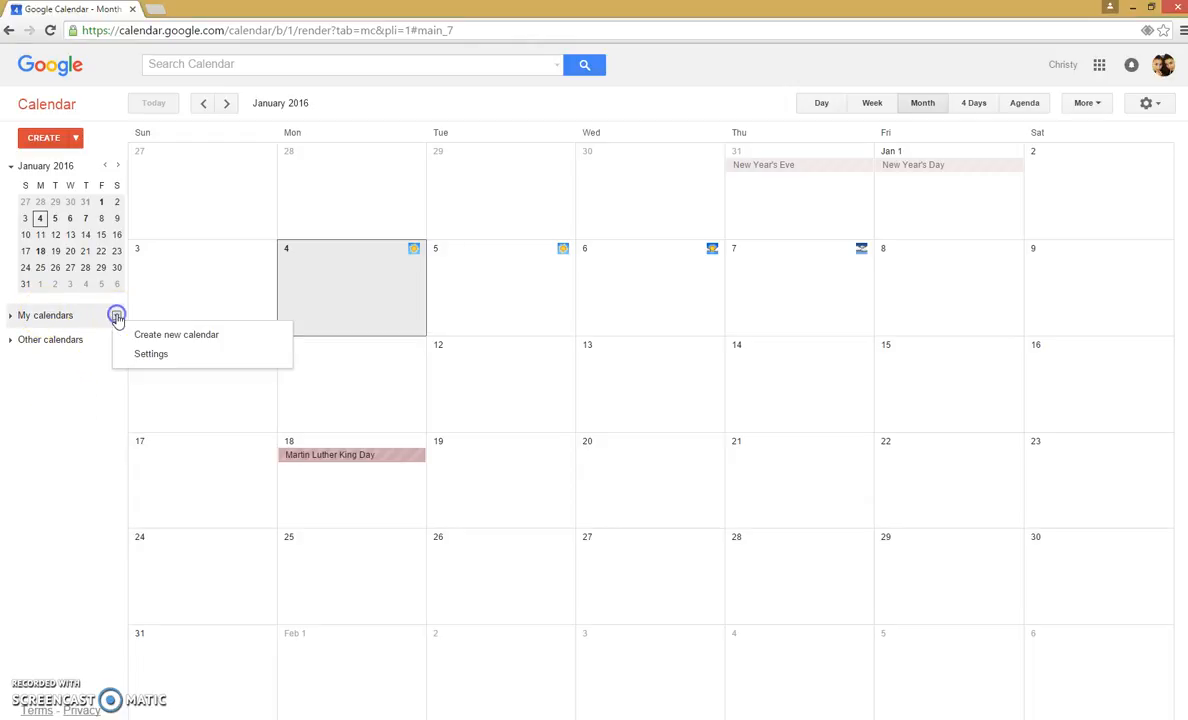
{"action": "left_click", "coordinate": [164, 334]}
{"action": "left_click", "coordinate": [353, 175]}
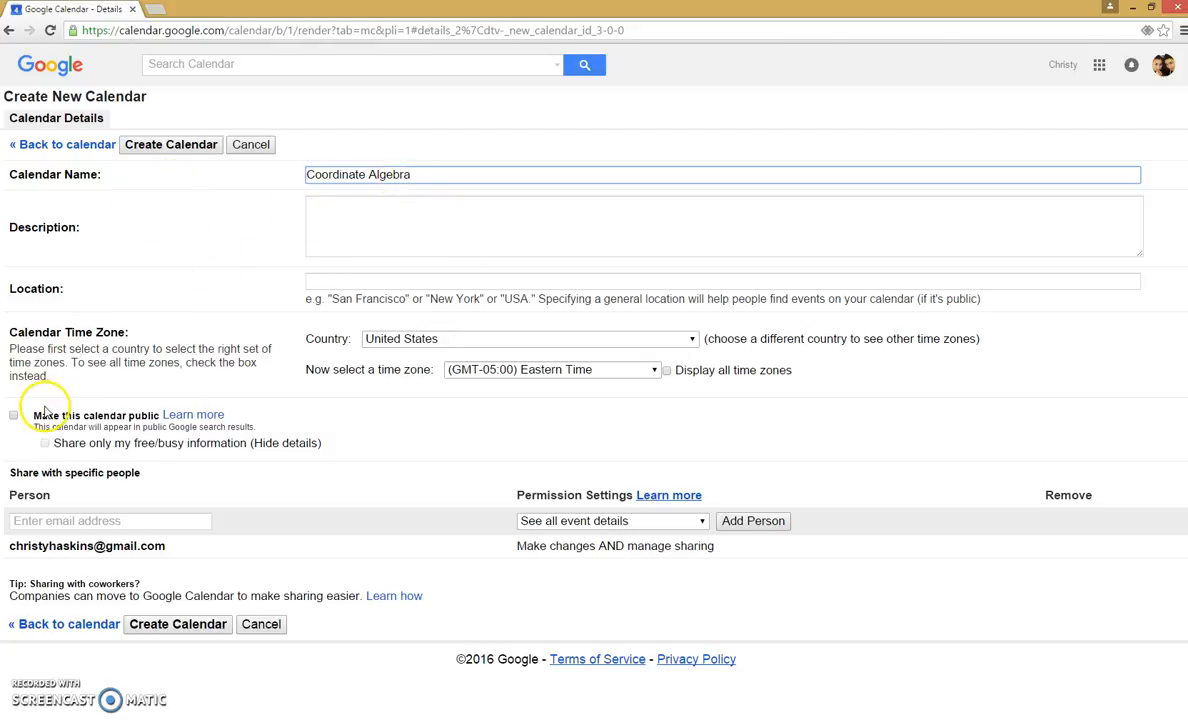
{"action": "left_click", "coordinate": [14, 417]}
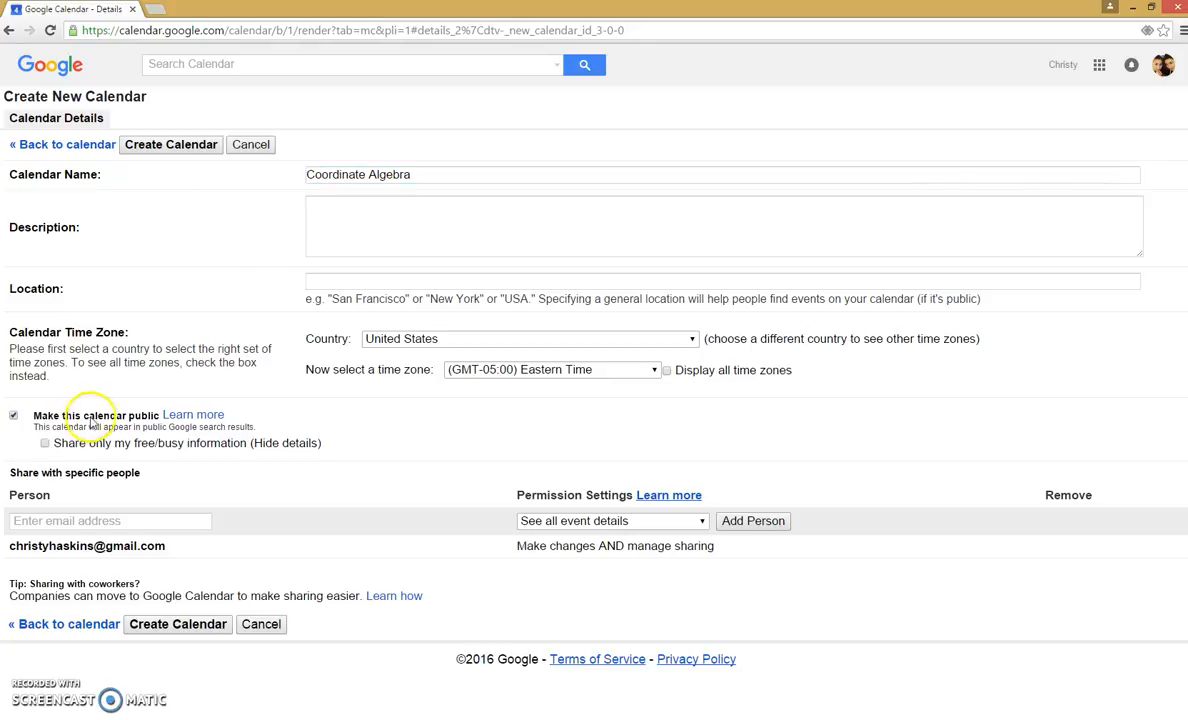
{"action": "mouse_move", "coordinate": [181, 424]}
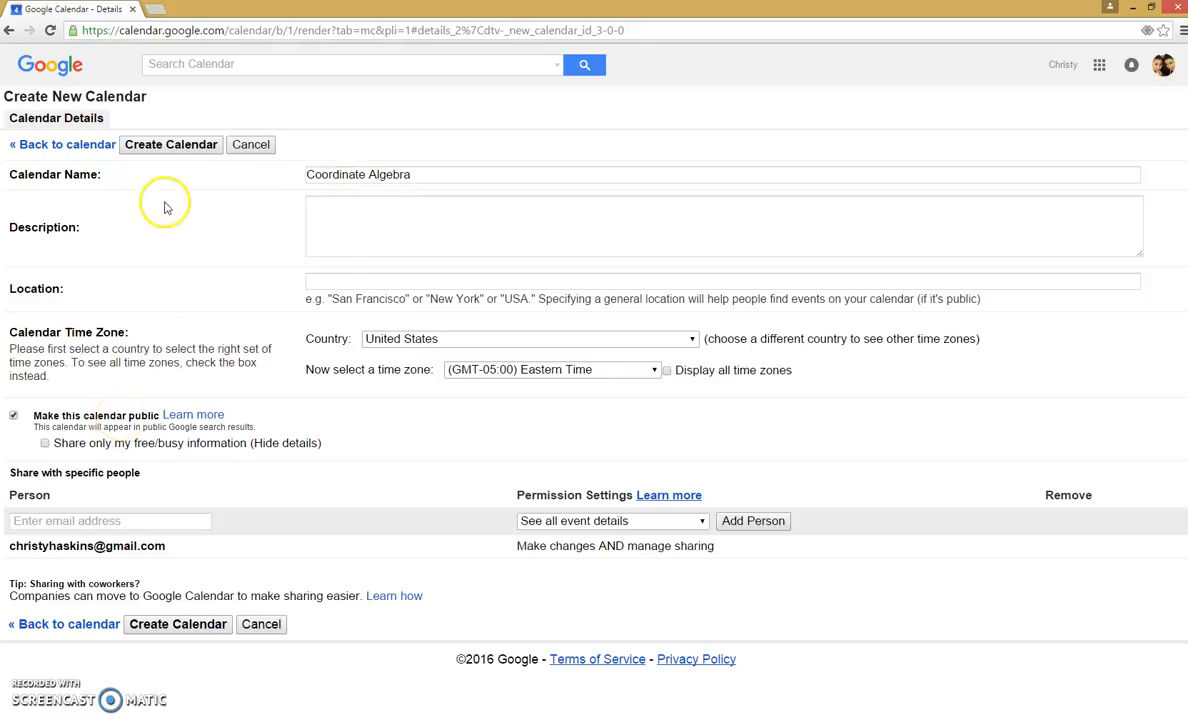
{"action": "left_click", "coordinate": [169, 147]}
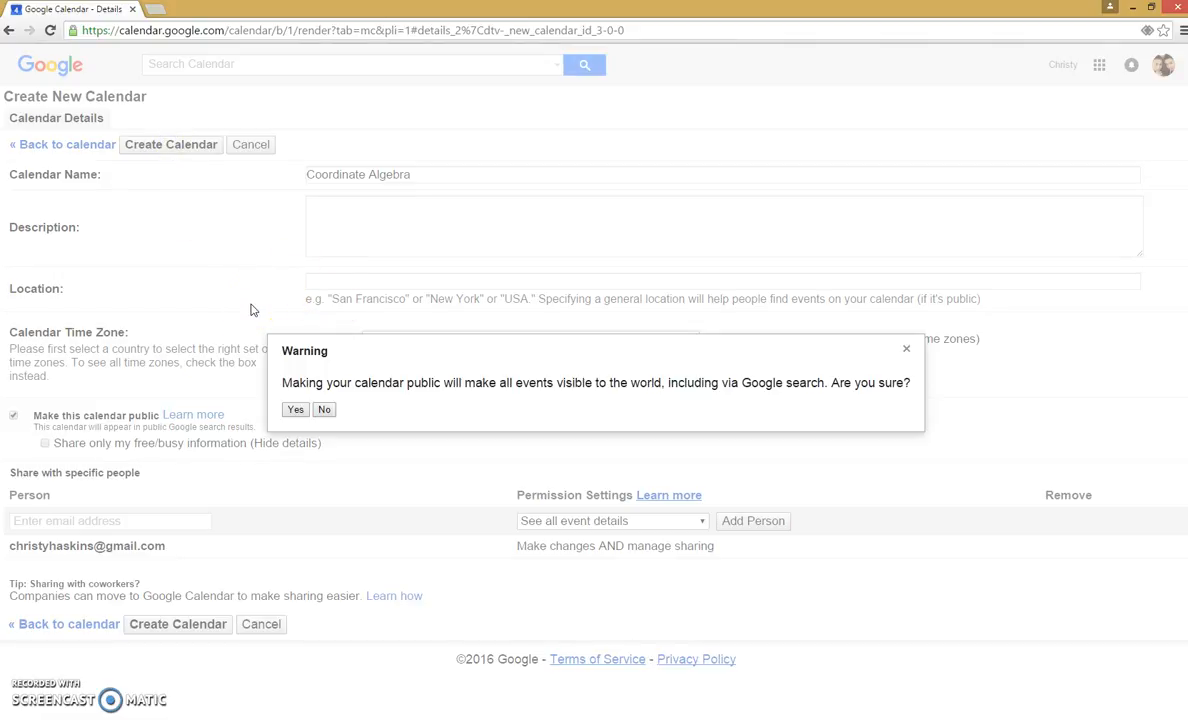
{"action": "left_click", "coordinate": [295, 409]}
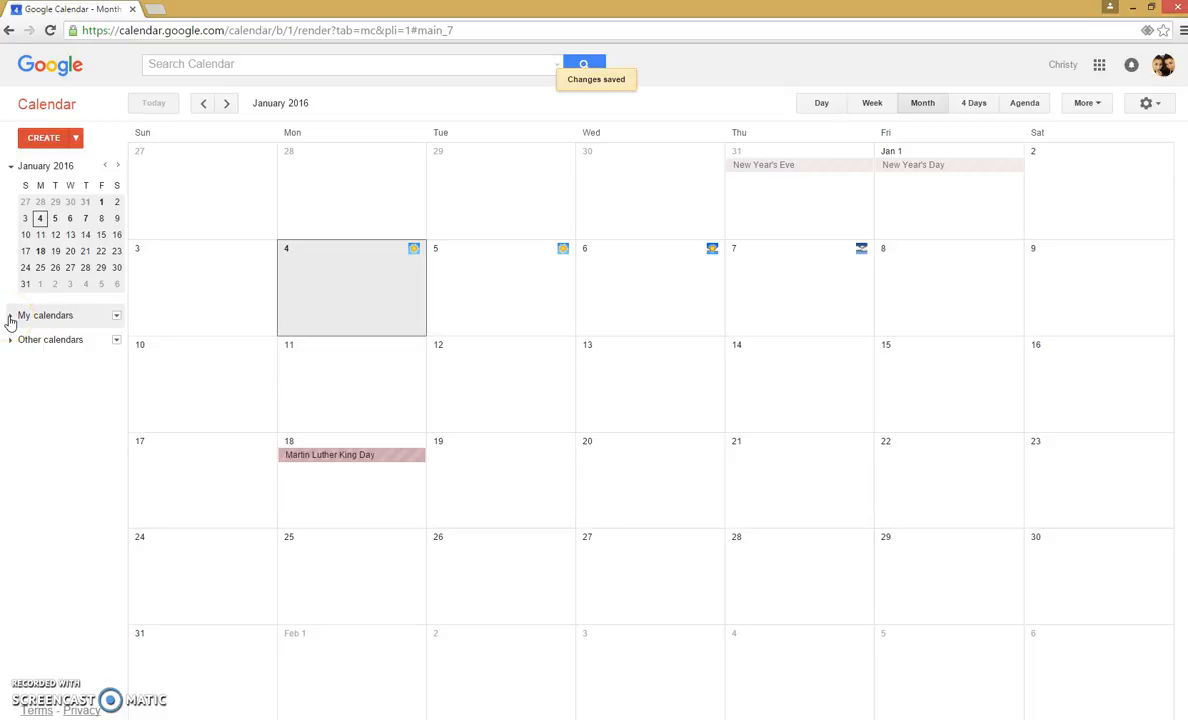
- Expand the list of own calendars and open the sharing settings of the Coordinate Algebra calendar
{"action": "left_click", "coordinate": [10, 317]}
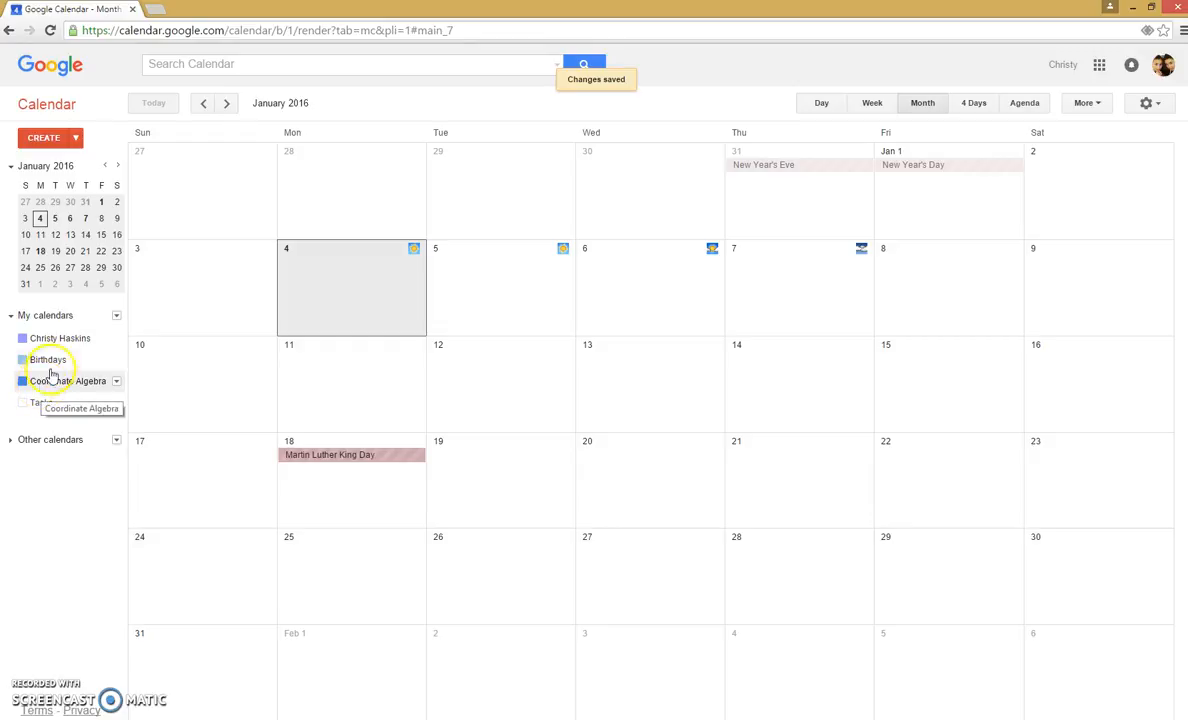
{"action": "left_click", "coordinate": [44, 400]}
{"action": "left_click", "coordinate": [58, 382]}
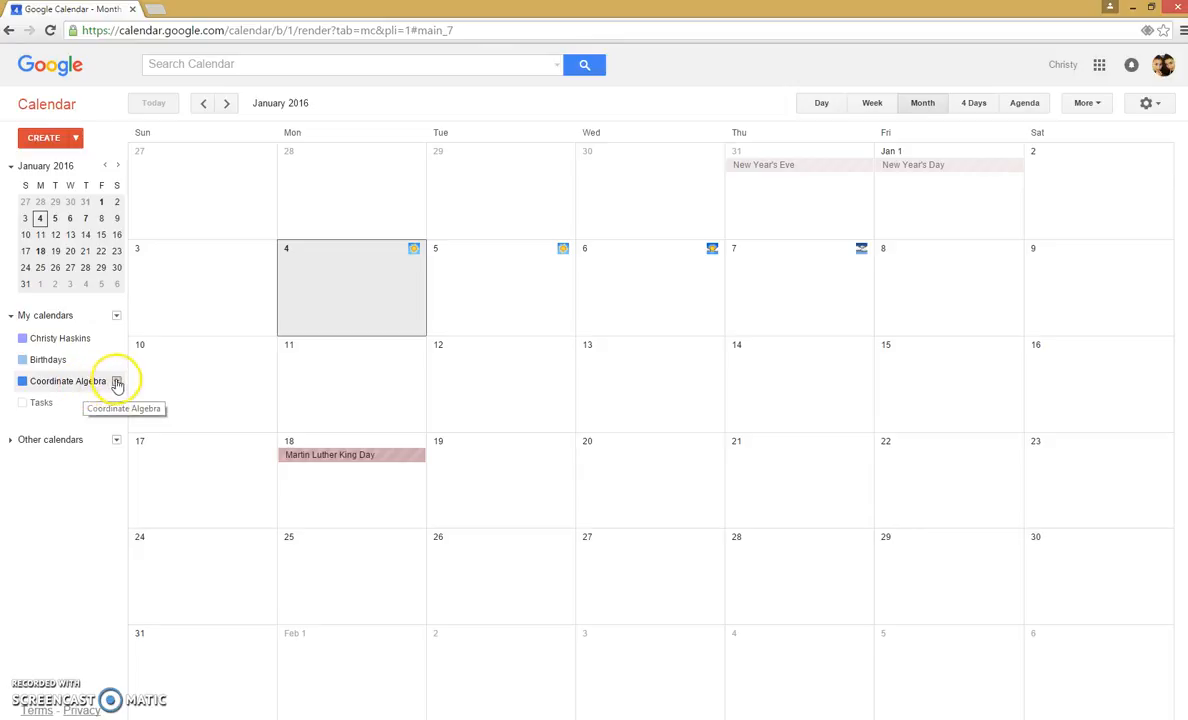
{"action": "left_click", "coordinate": [117, 381]}
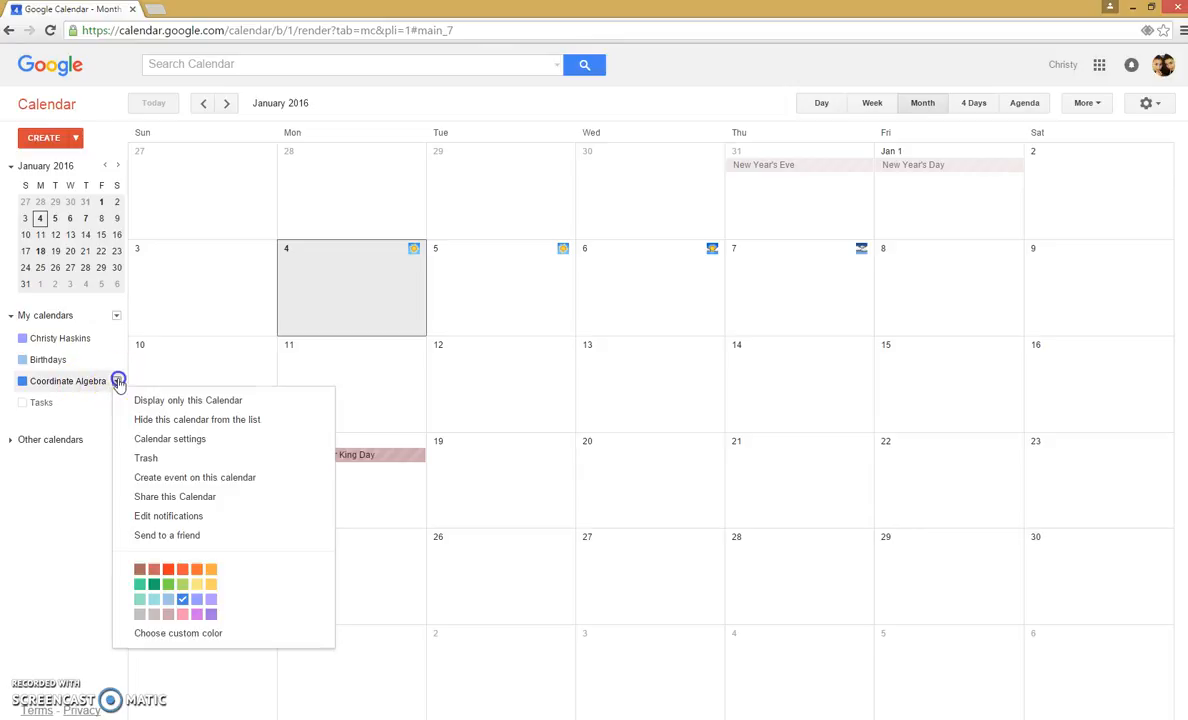
{"action": "left_click", "coordinate": [168, 498]}
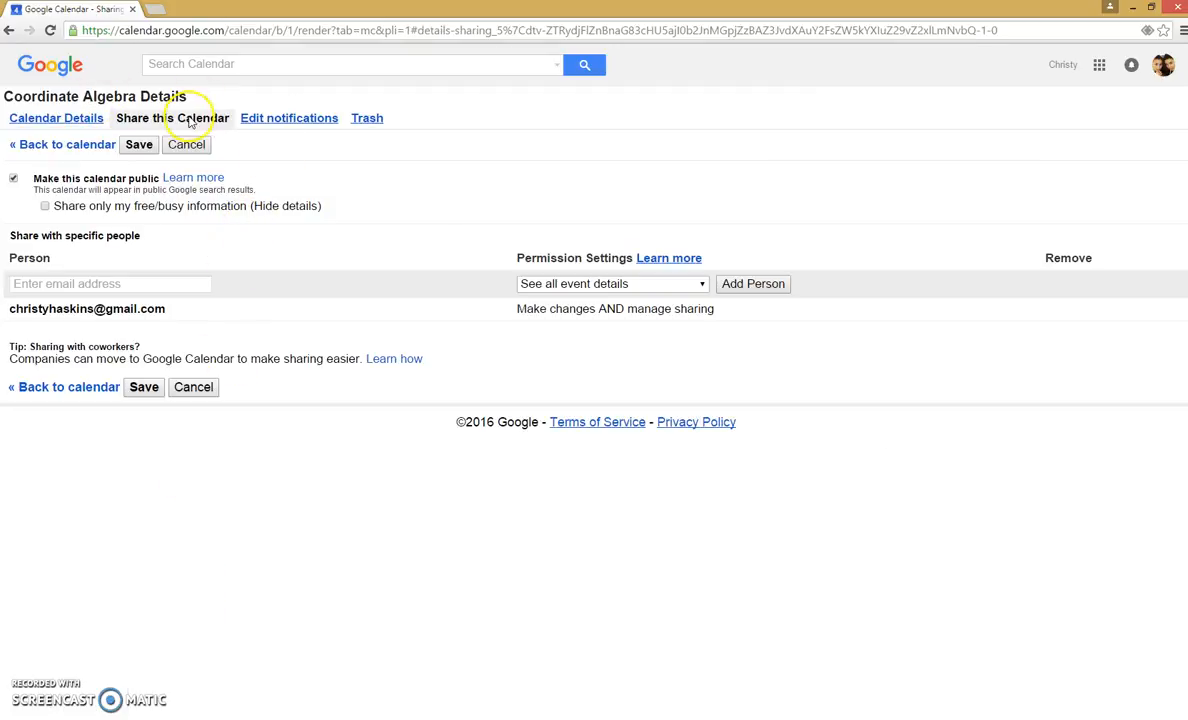
- Share the calendar with a colleague by e-mail address, using the "See all event details" permission, and save the sharing settings
{"action": "left_click", "coordinate": [108, 284]}
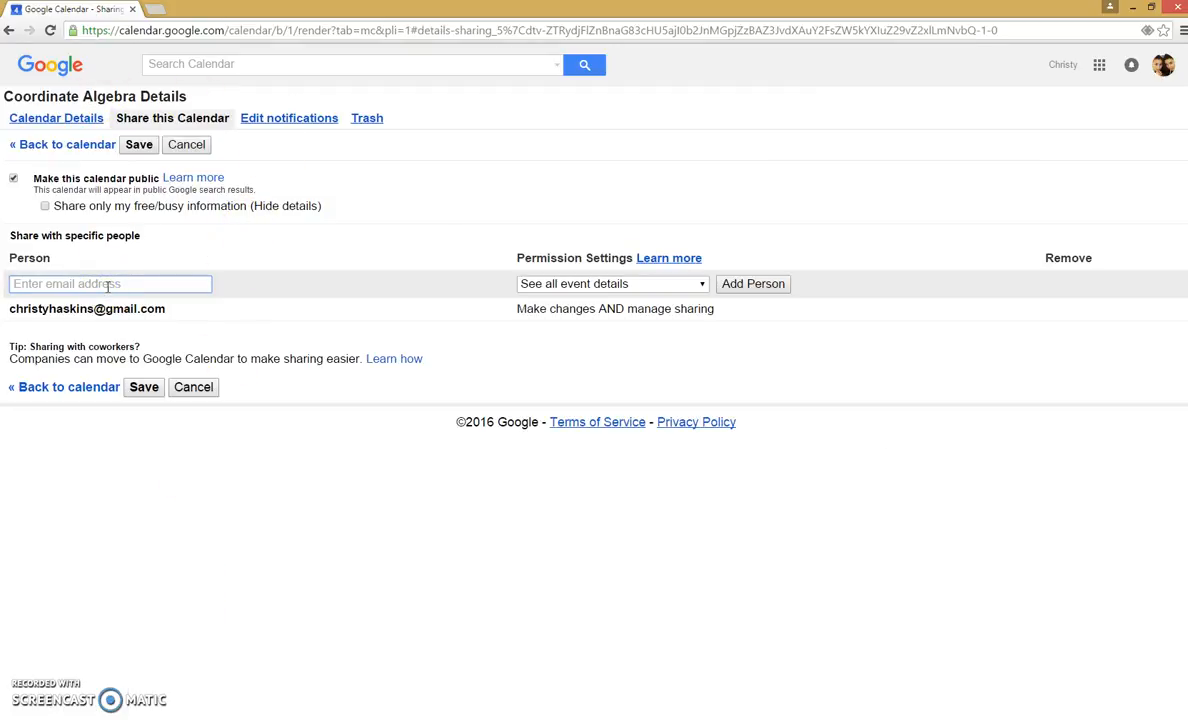
{"action": "type", "text": "jl"}
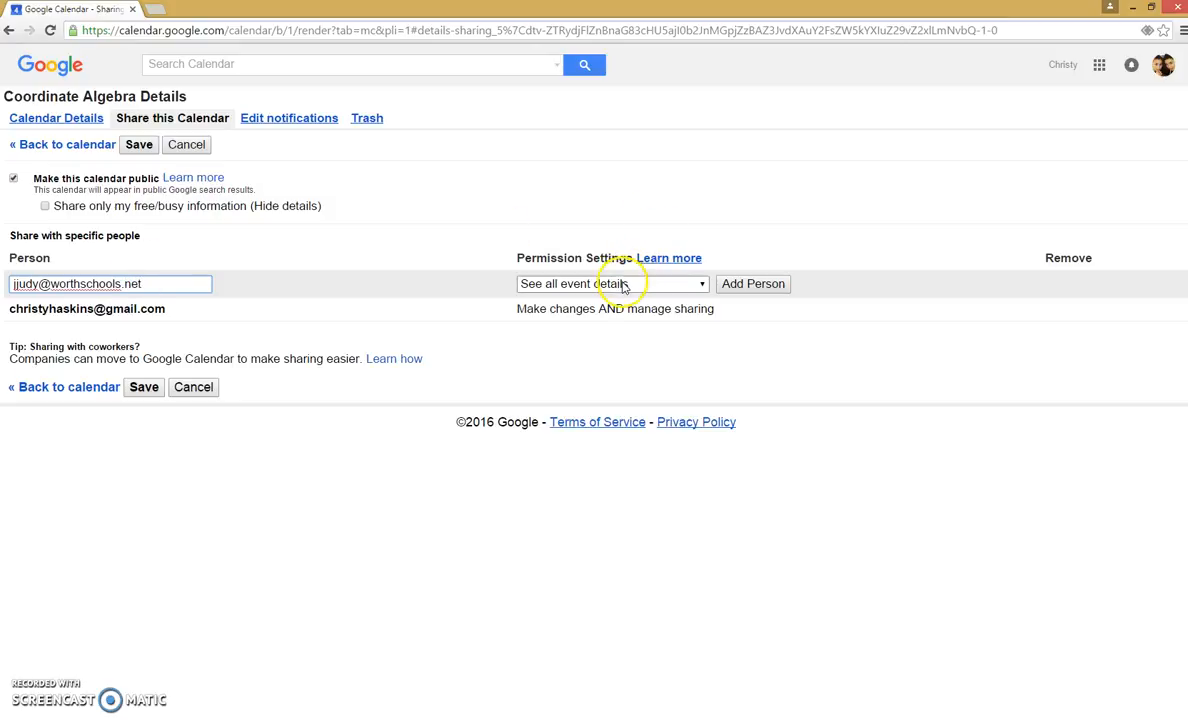
{"action": "left_click", "coordinate": [658, 285]}
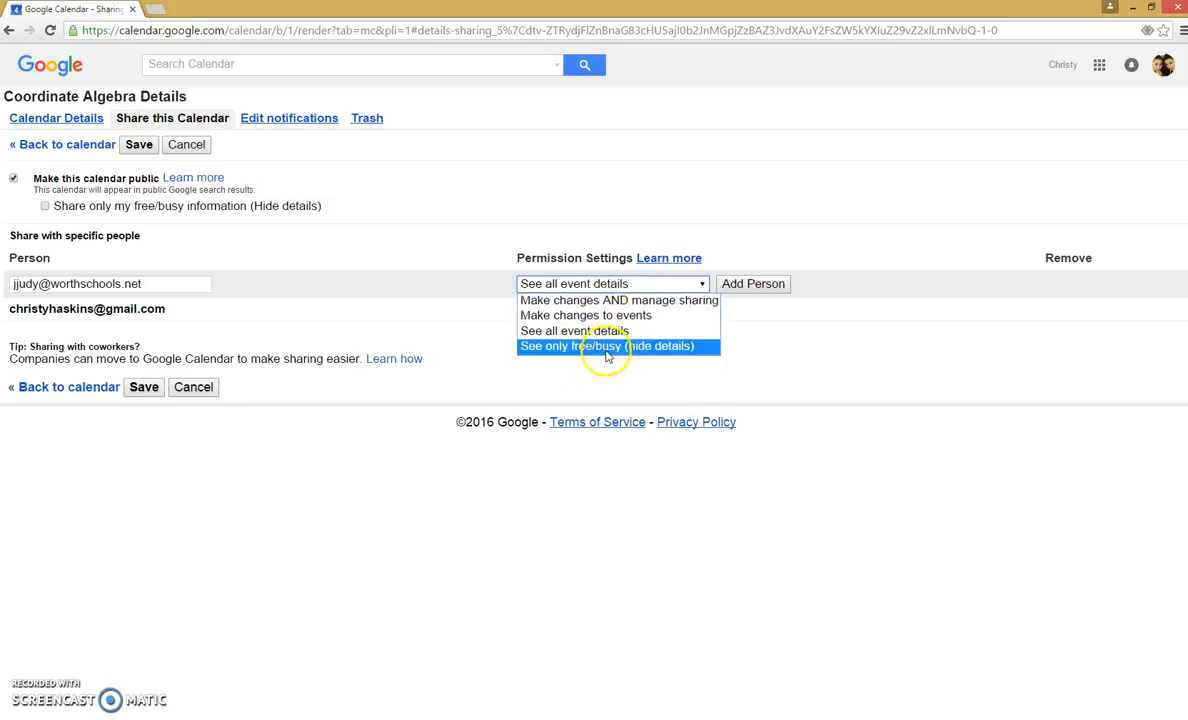
{"action": "left_click", "coordinate": [756, 289]}
{"action": "left_click", "coordinate": [754, 288]}
{"action": "left_click", "coordinate": [405, 327]}
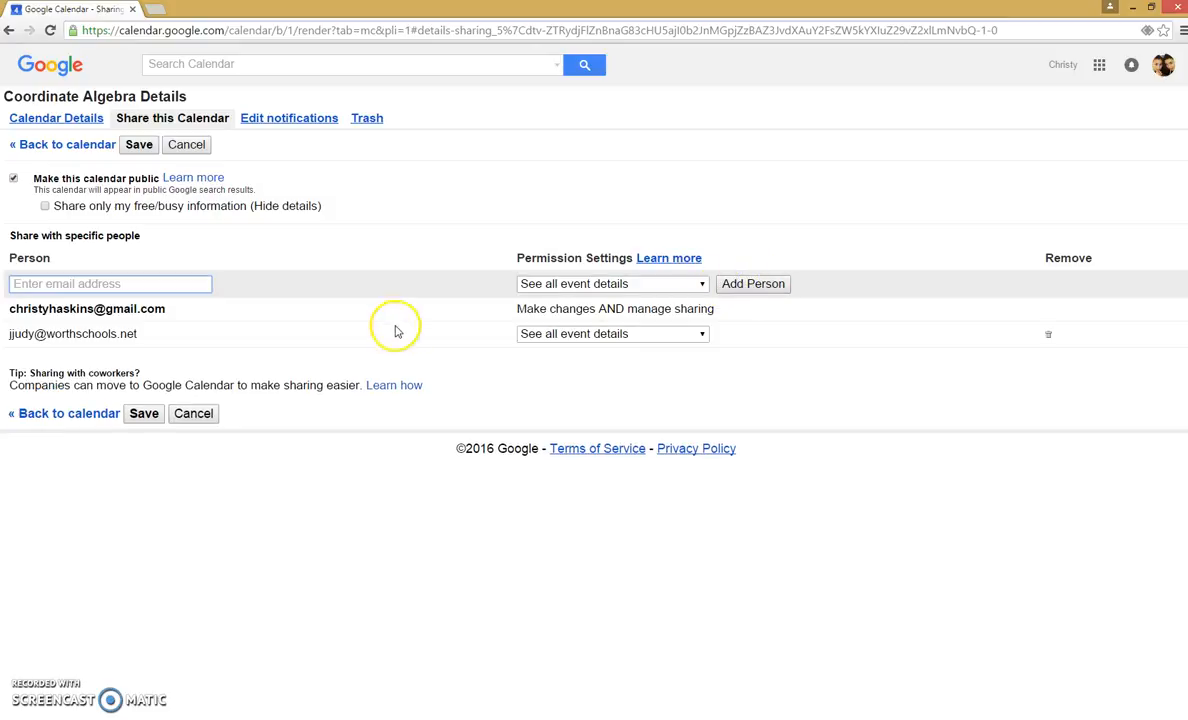
{"action": "left_click", "coordinate": [144, 414]}
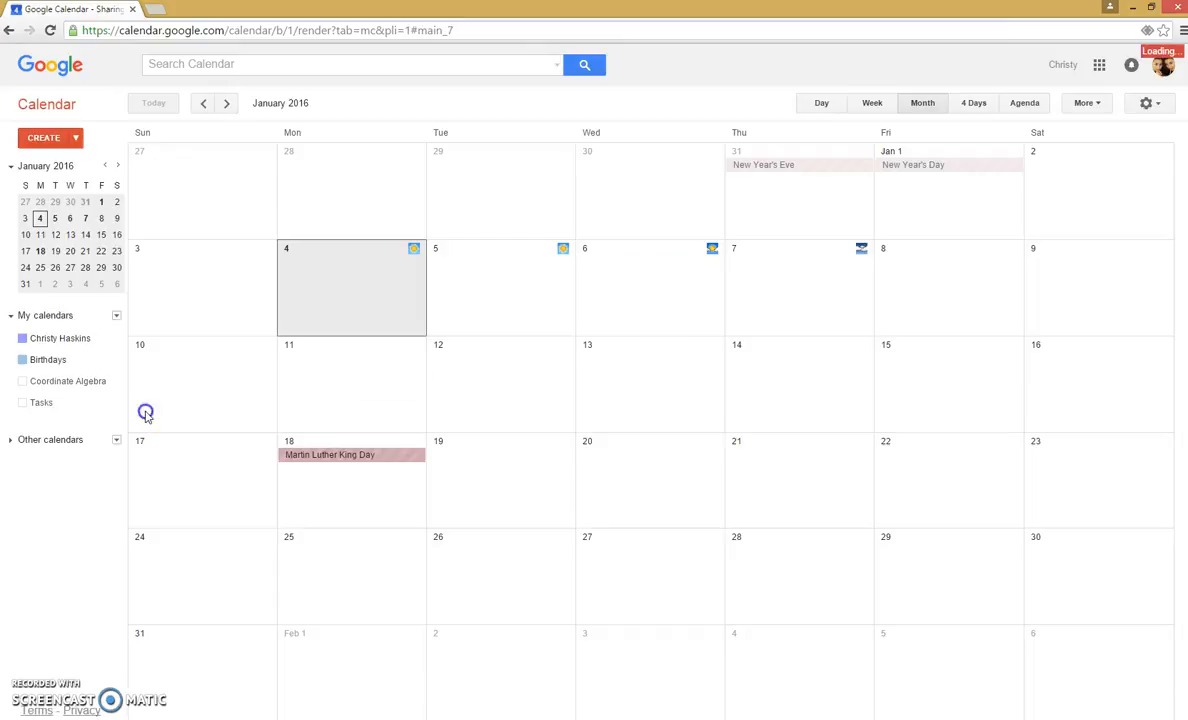
- Change the Coordinate Algebra calendar's color to dark green
{"action": "left_click", "coordinate": [104, 382]}
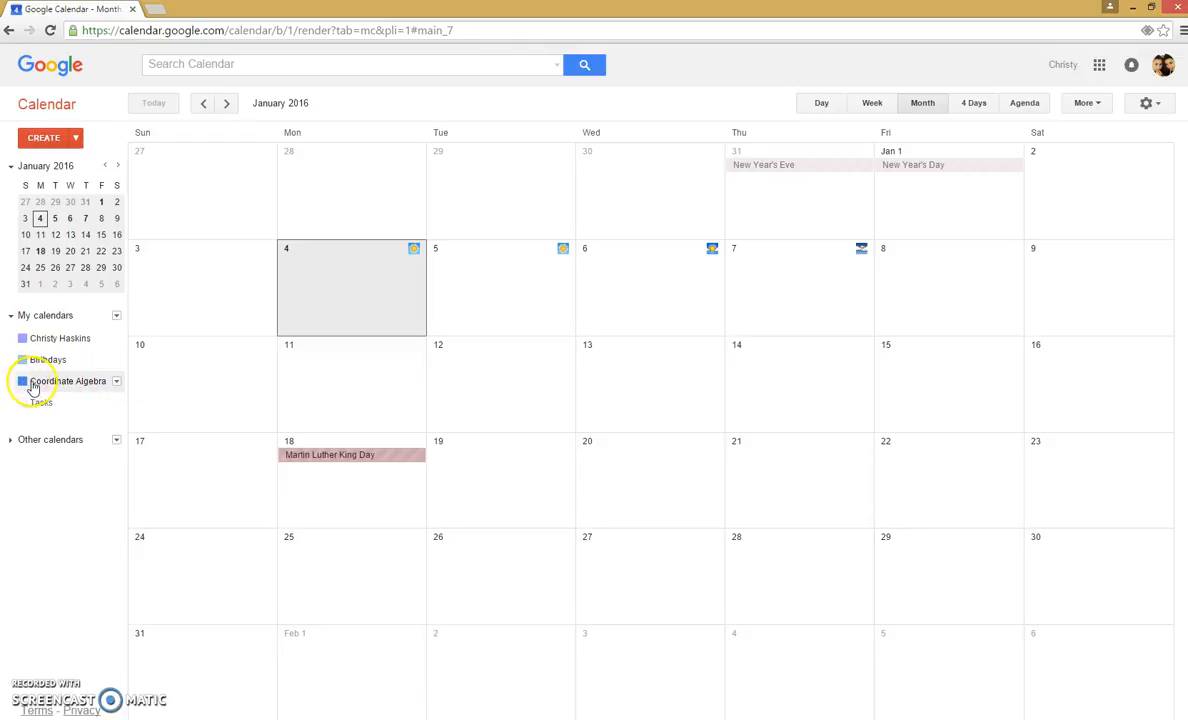
{"action": "left_click", "coordinate": [116, 381]}
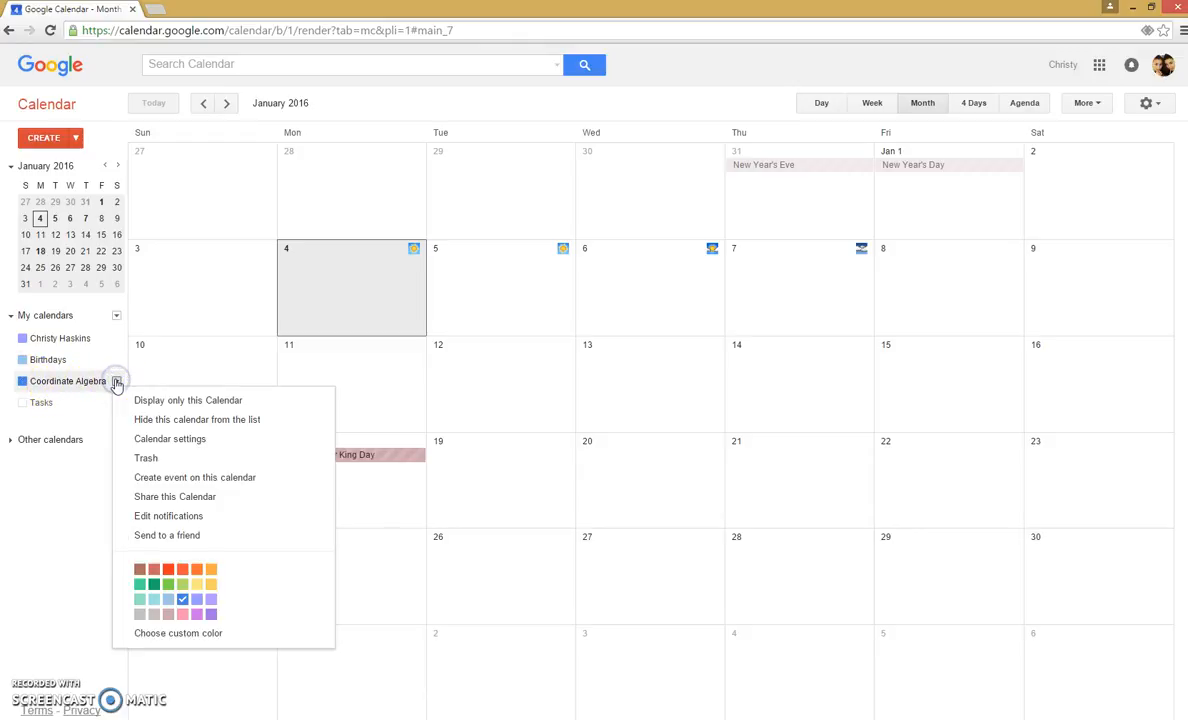
{"action": "left_click", "coordinate": [155, 584]}
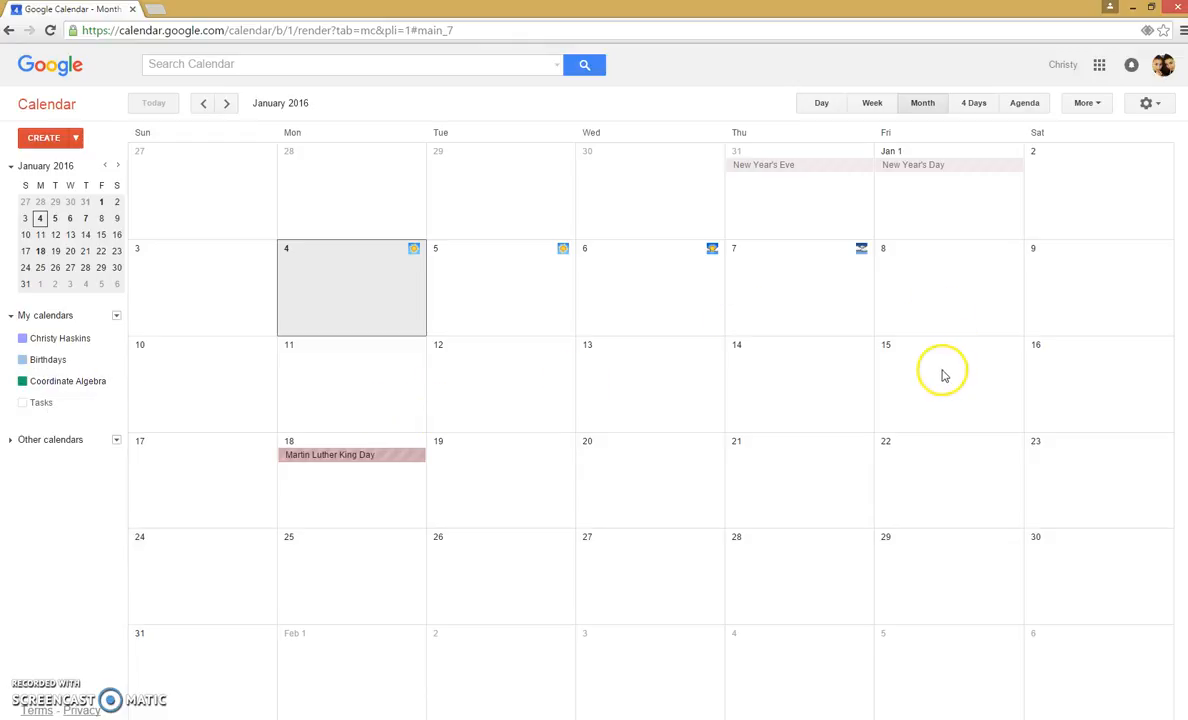
- Create an event named "Chapter Test" on Friday, January 29 in the Coordinate Algebra calendar
{"action": "left_click", "coordinate": [928, 568]}
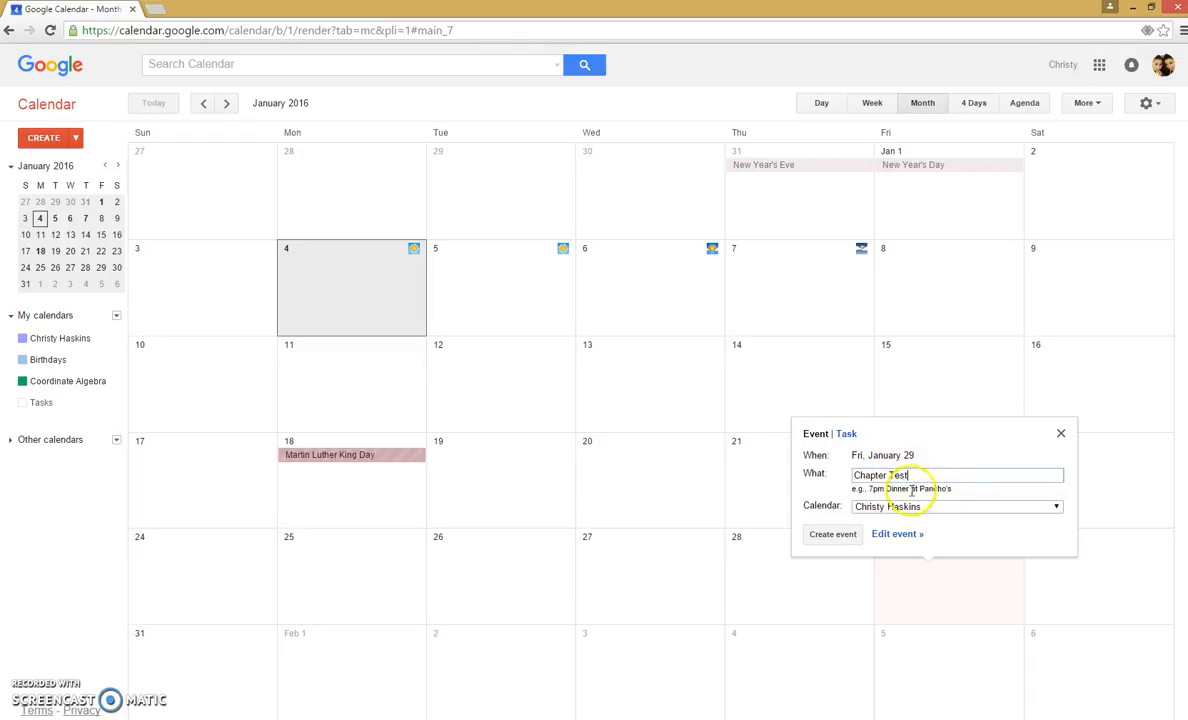
{"action": "left_click", "coordinate": [1033, 510]}
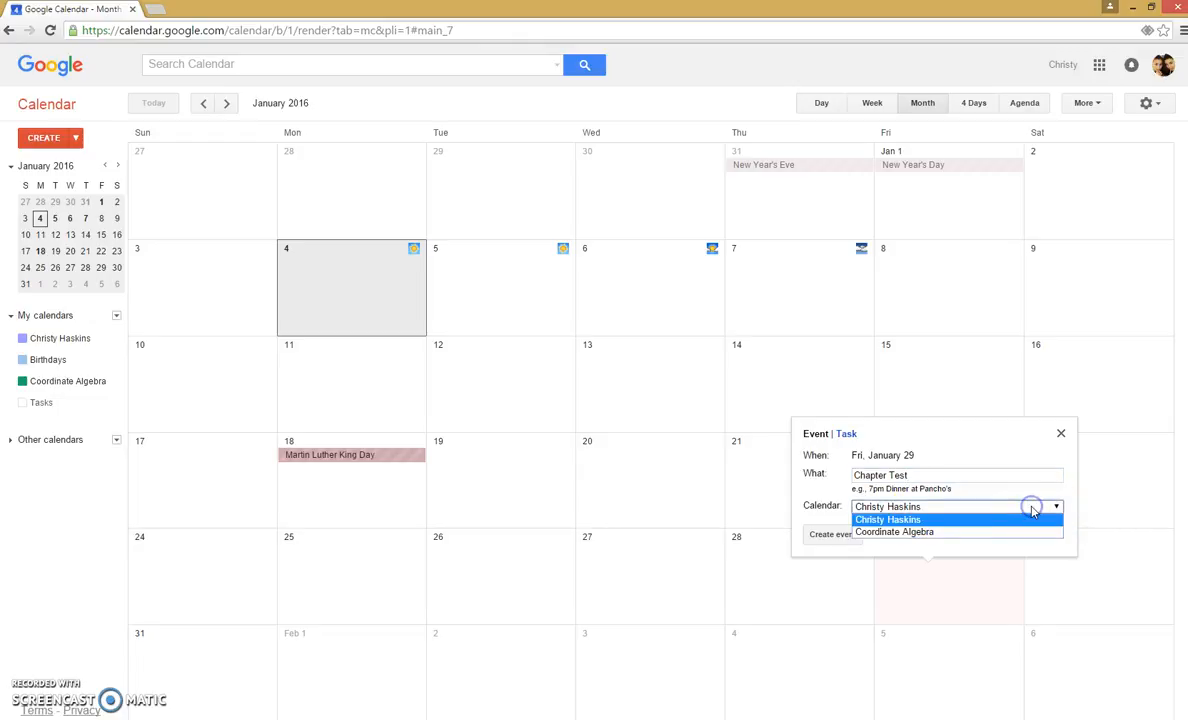
{"action": "left_click", "coordinate": [923, 533]}
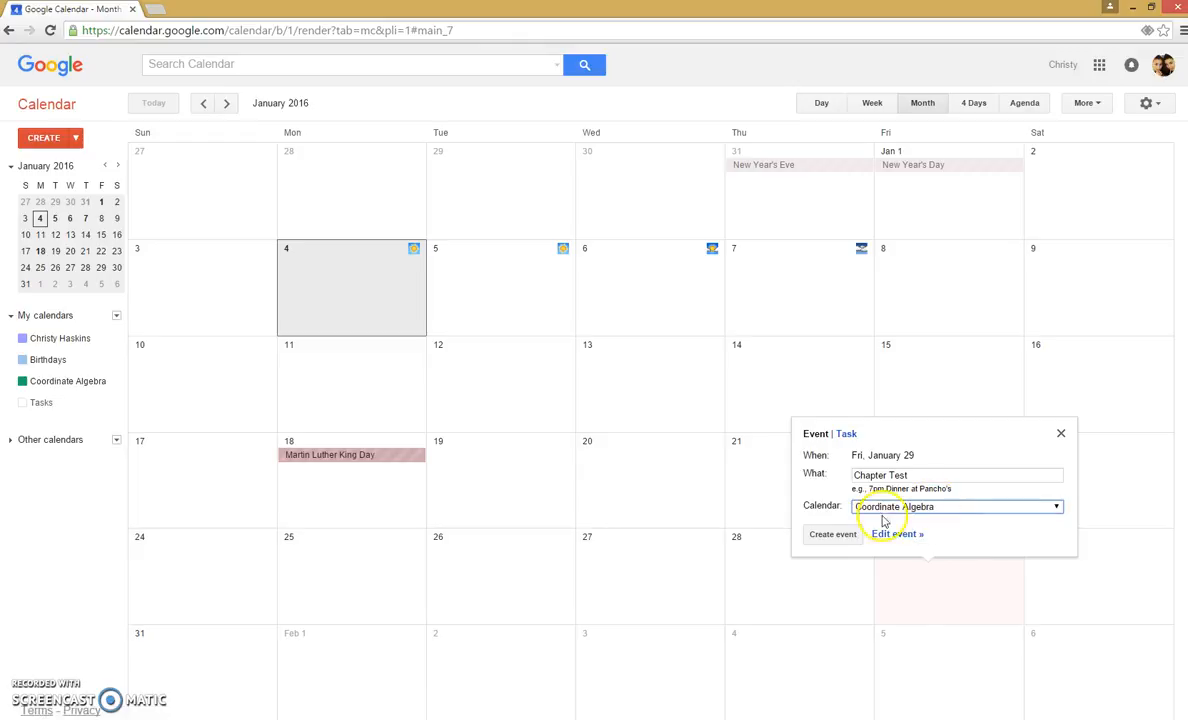
{"action": "left_click", "coordinate": [835, 538]}
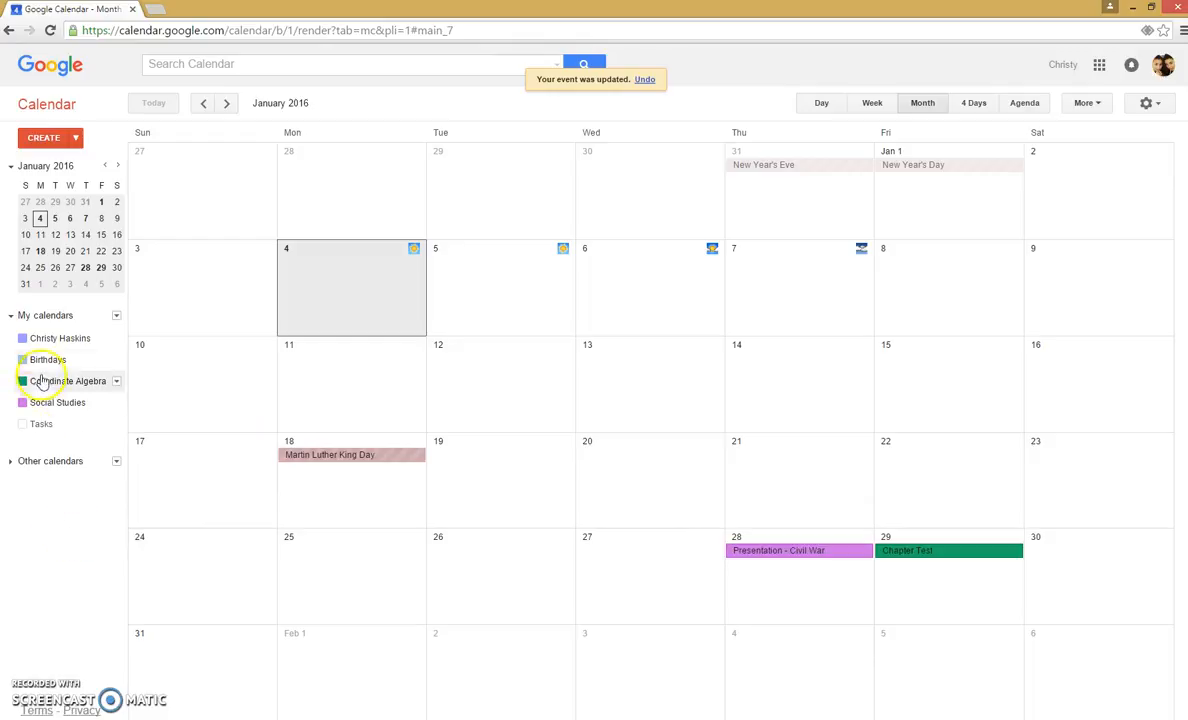
- Hide the Coordinate Algebra calendar's events from the month view, and show them again
{"action": "left_click", "coordinate": [43, 426]}
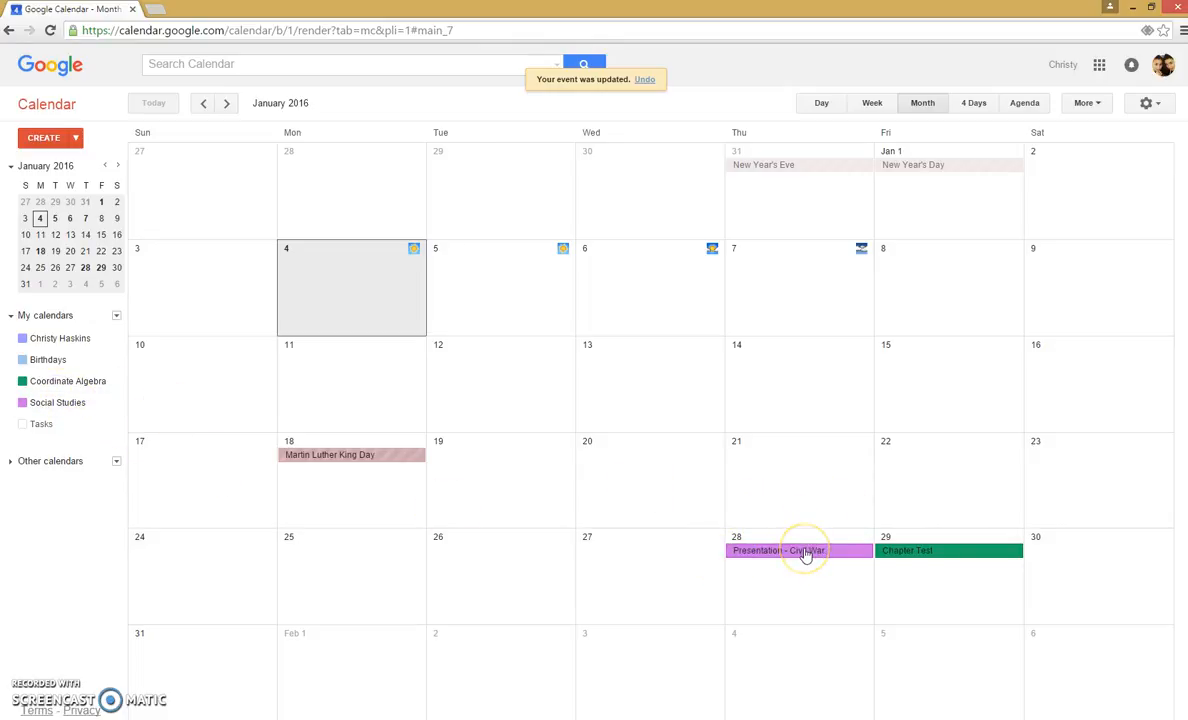
{"action": "left_click", "coordinate": [920, 556]}
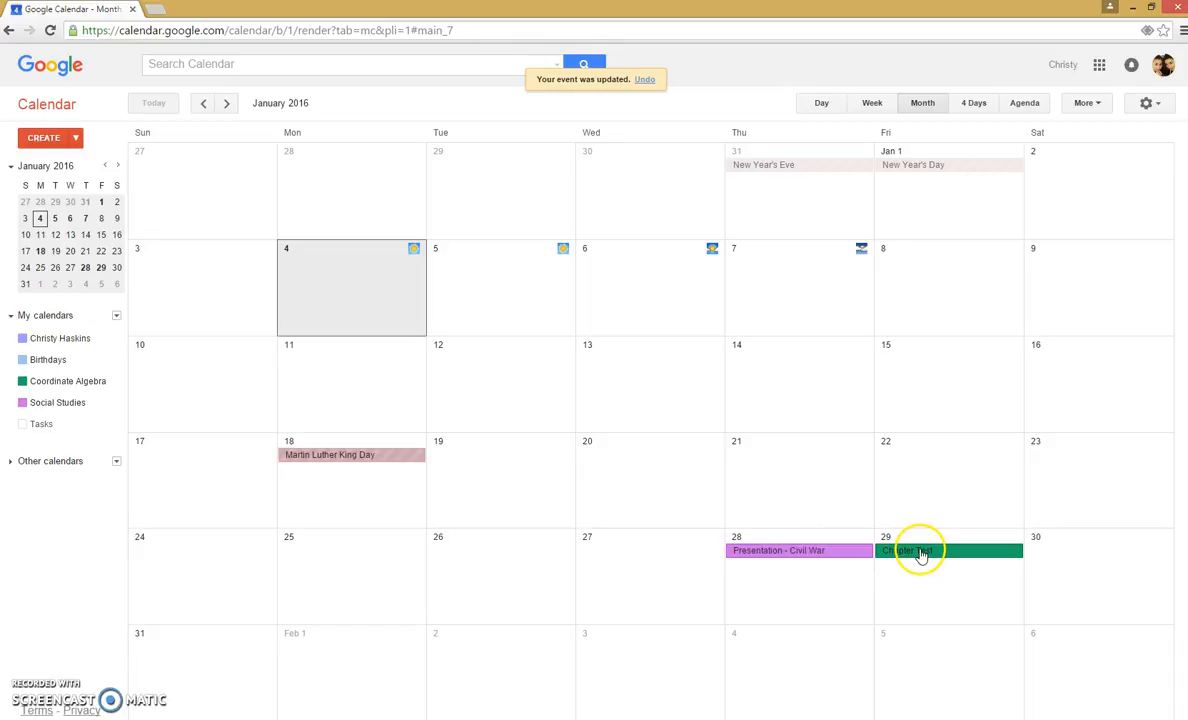
{"action": "left_click", "coordinate": [46, 384]}
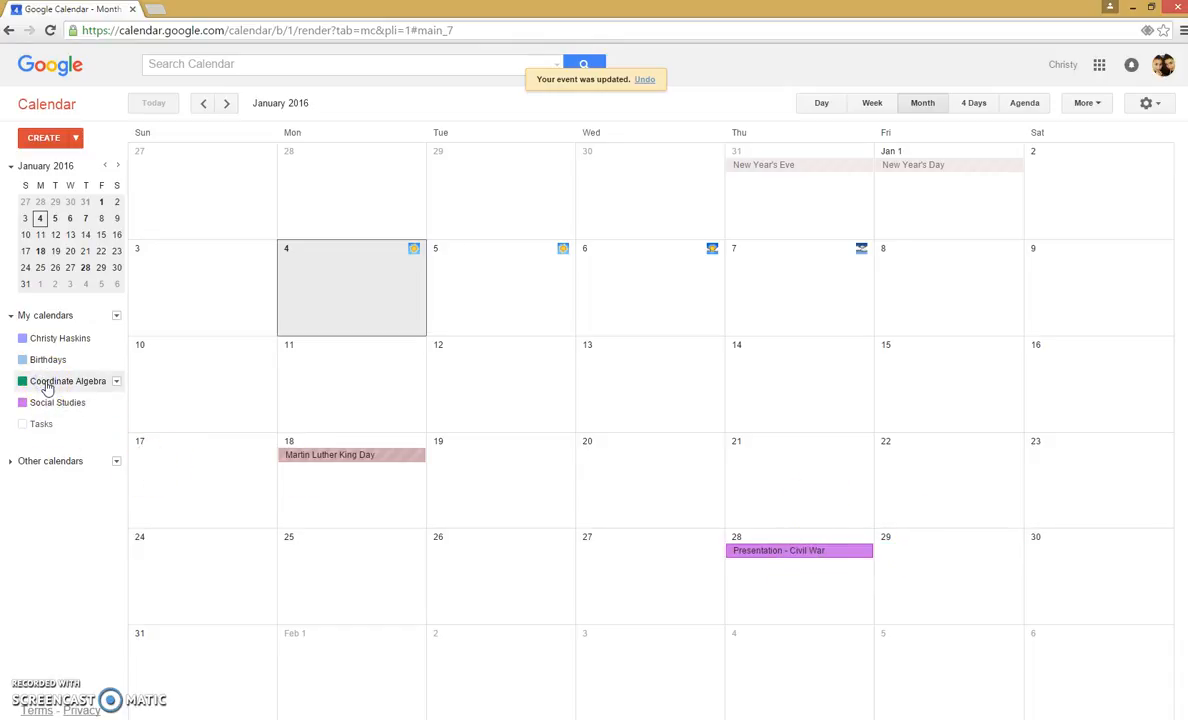
{"action": "left_click", "coordinate": [46, 388]}
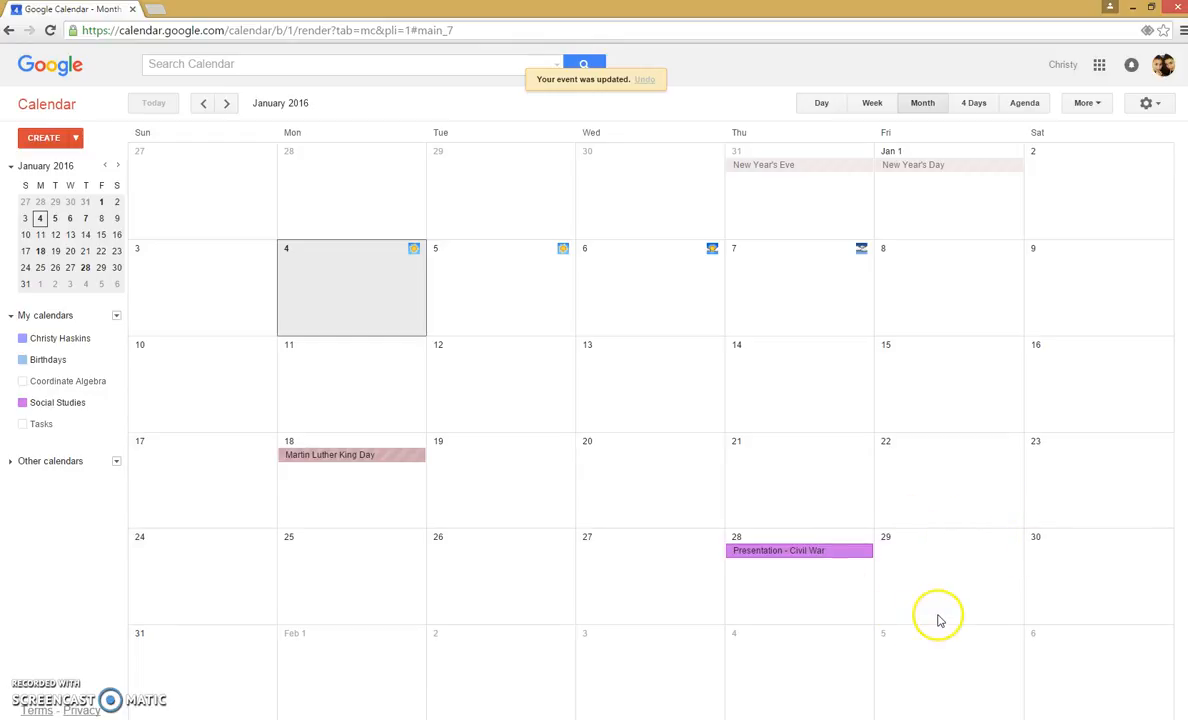
{"action": "left_click", "coordinate": [45, 385]}
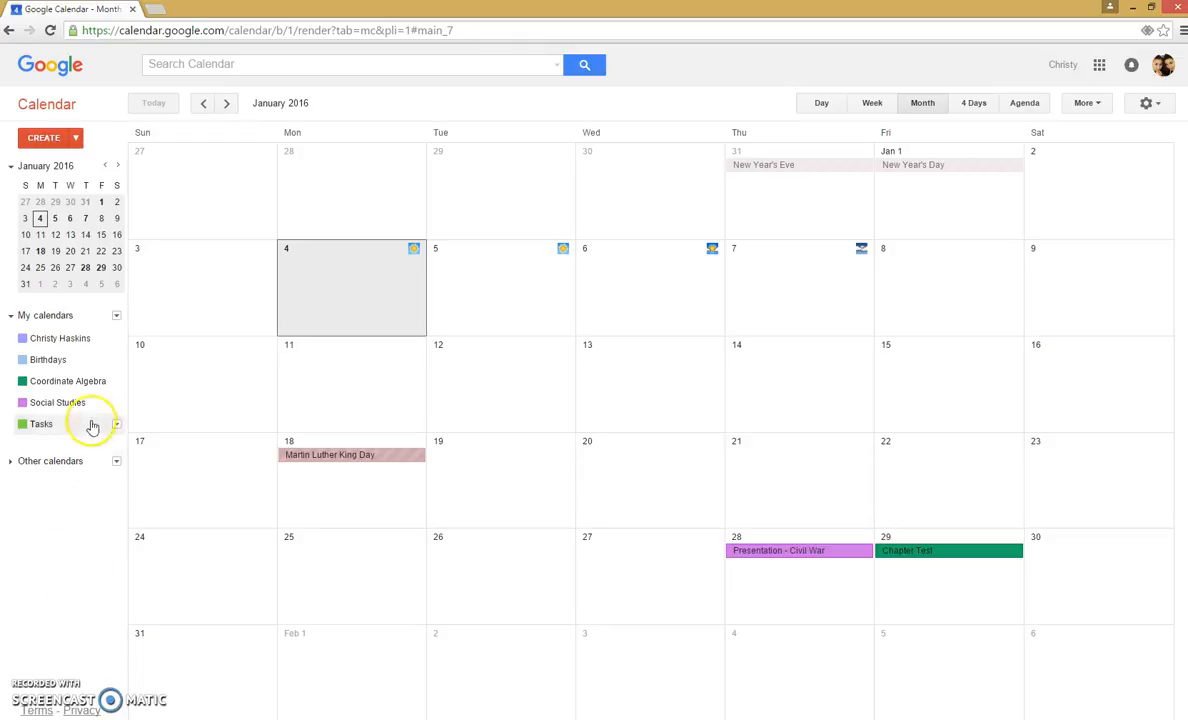
{"action": "mouse_move", "coordinate": [117, 385]}
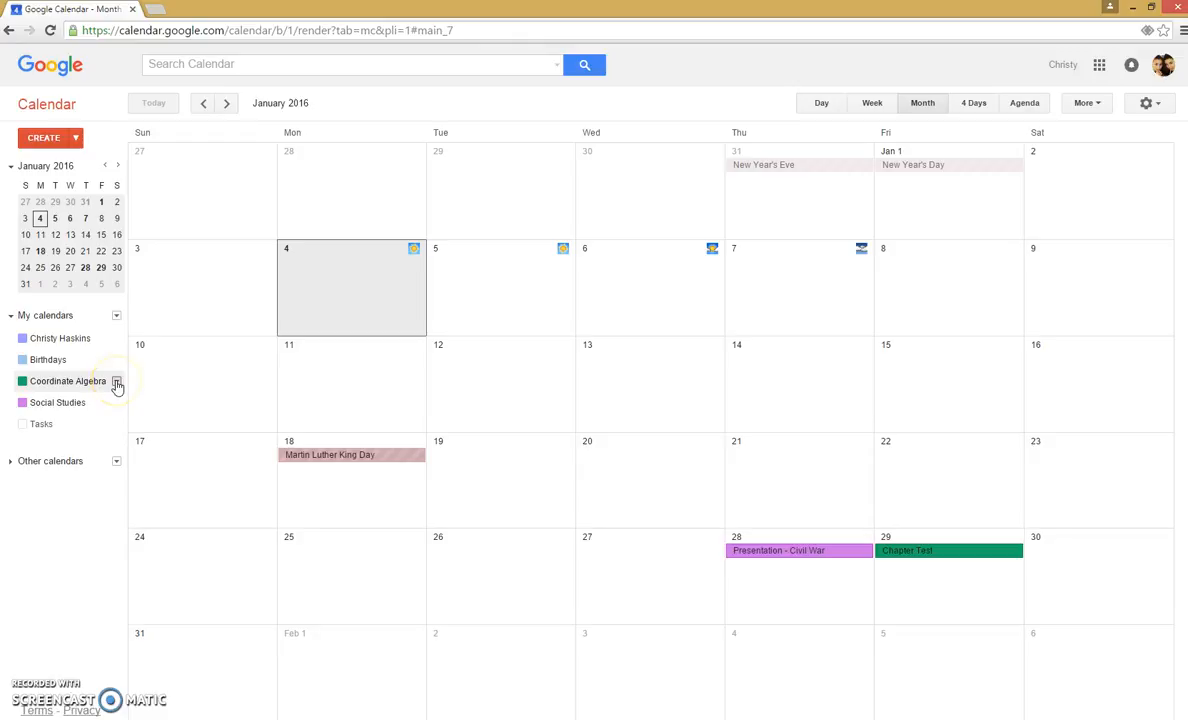
- Copy the Coordinate Algebra calendar's public HTML web address from its calendar settings
{"action": "left_click", "coordinate": [116, 383]}
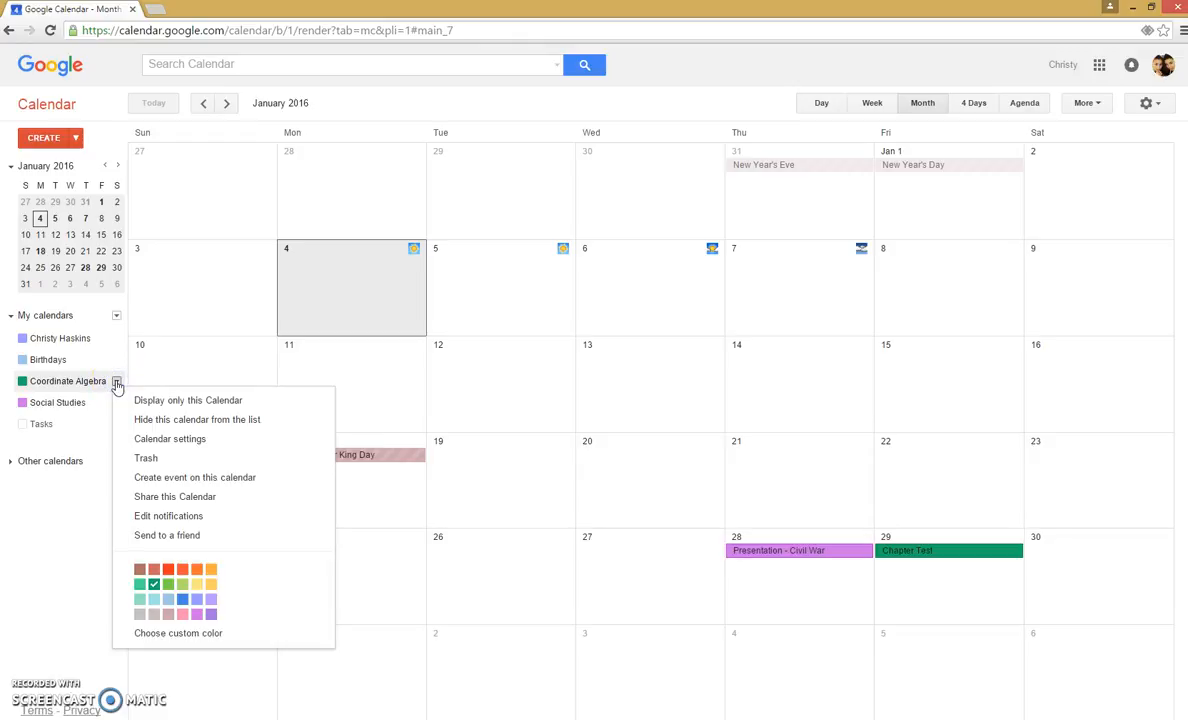
{"action": "left_click", "coordinate": [173, 446]}
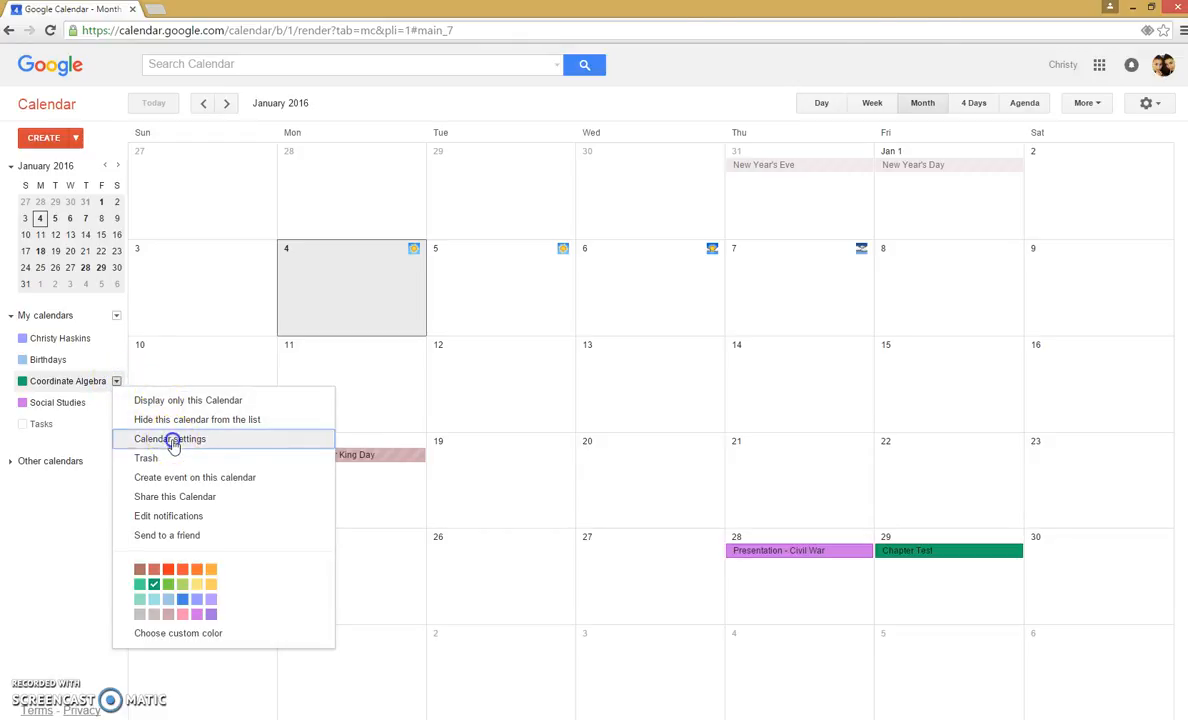
{"action": "scroll", "coordinate": [250, 350], "scroll_direction": "down", "scroll_amount": 2}
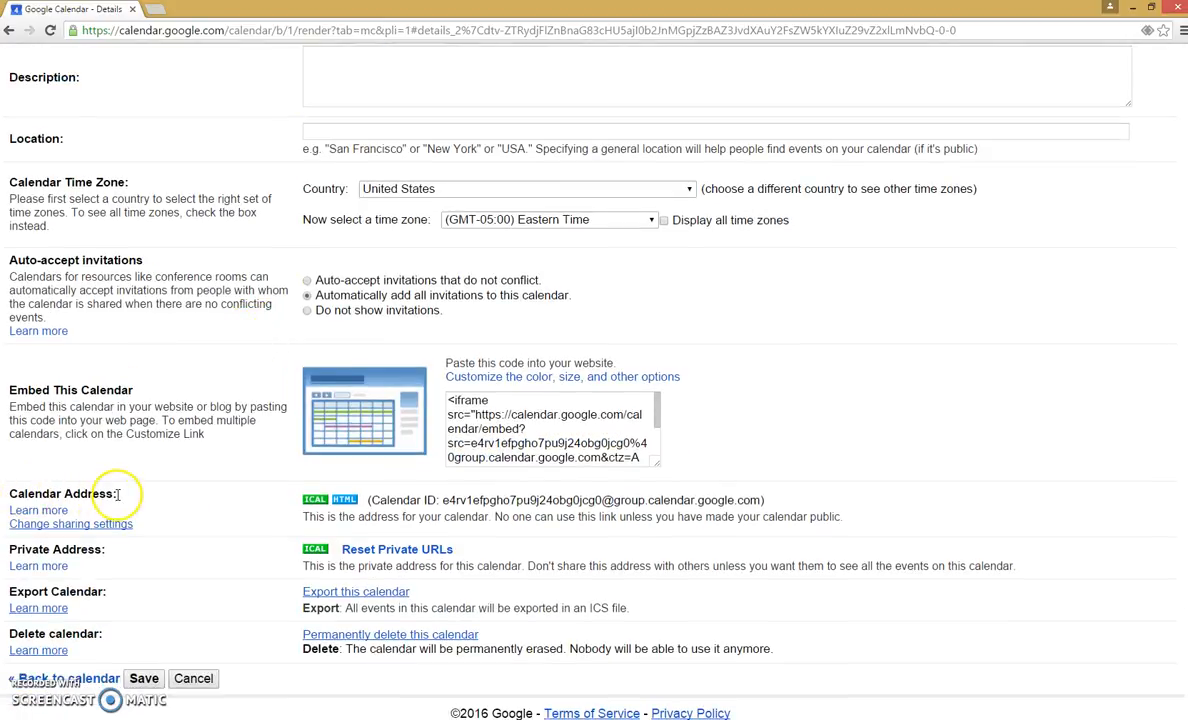
{"action": "left_click", "coordinate": [345, 501]}
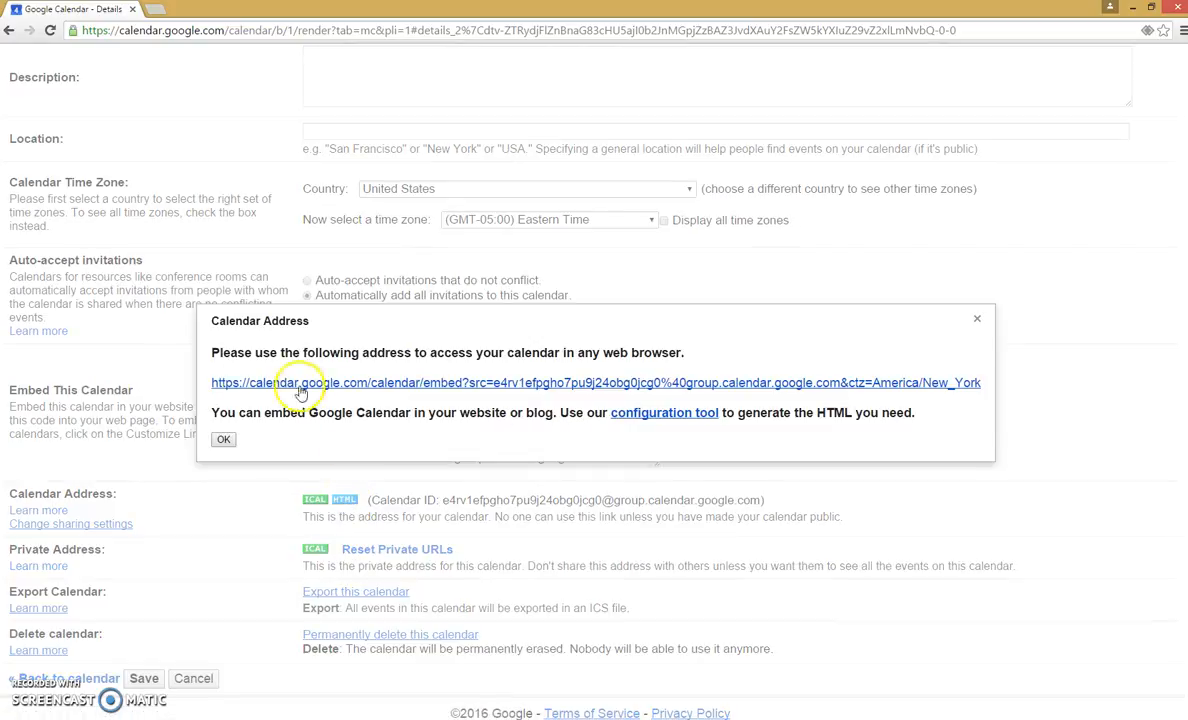
{"action": "right_click", "coordinate": [377, 386]}
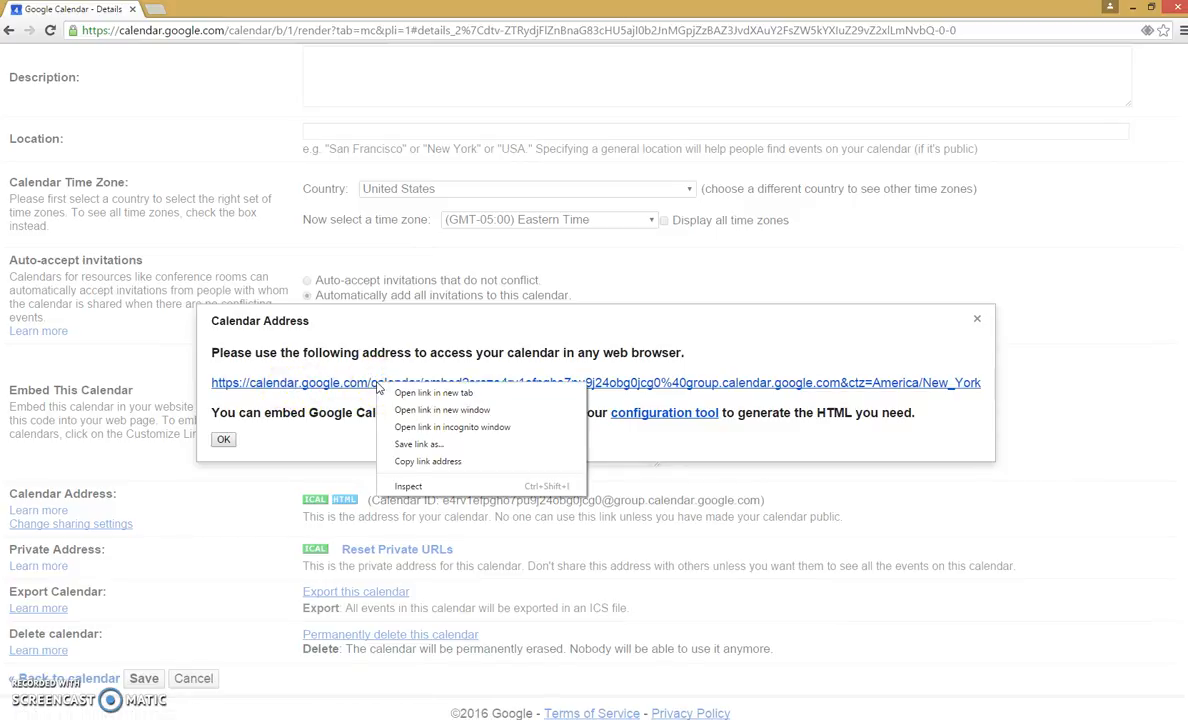
{"action": "left_click", "coordinate": [420, 459]}
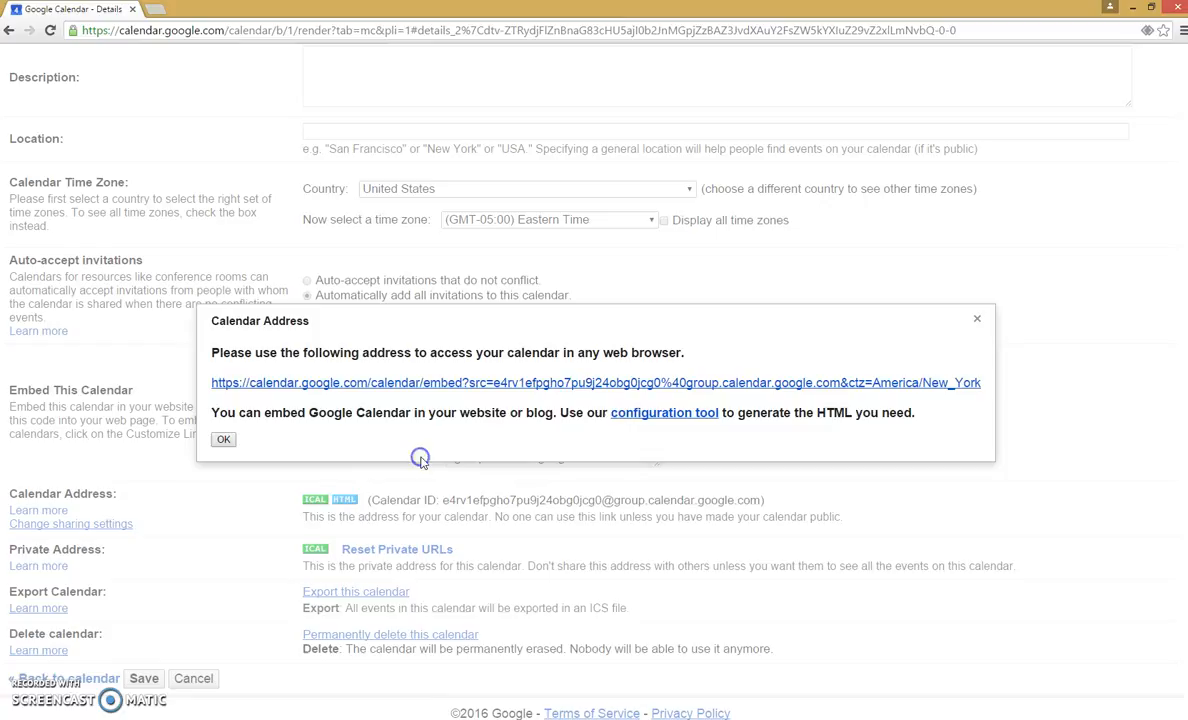
{"action": "left_click", "coordinate": [223, 440]}
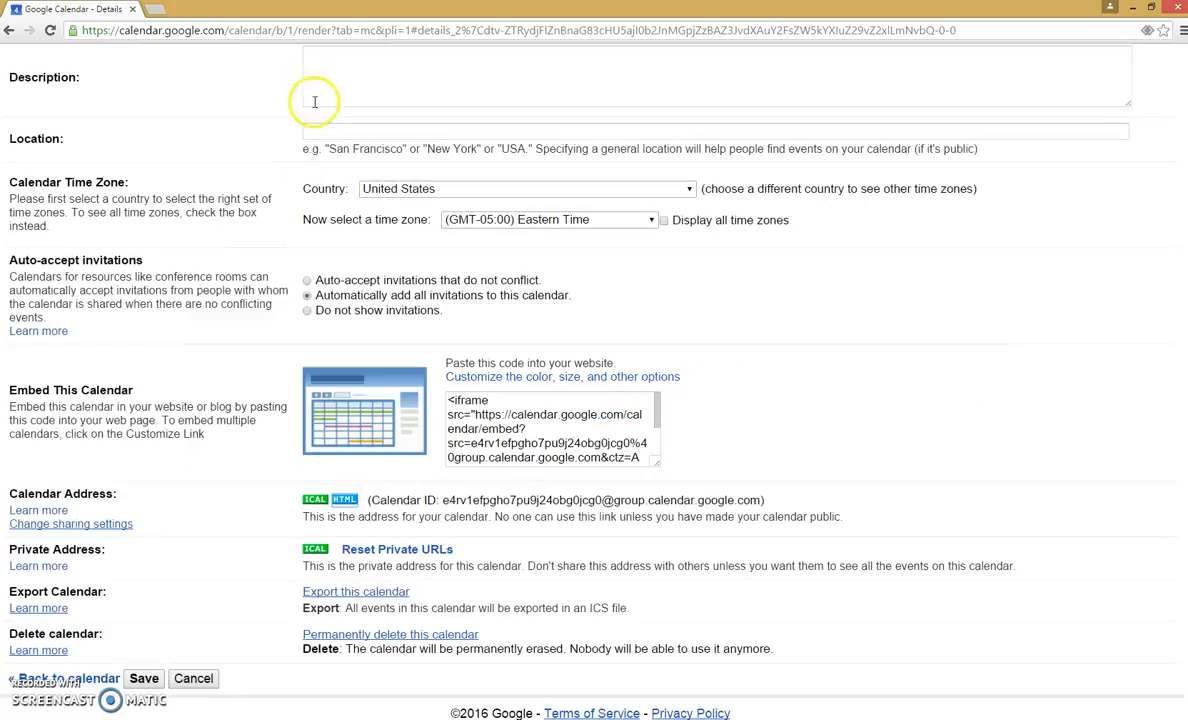
{"action": "left_click", "coordinate": [155, 9]}
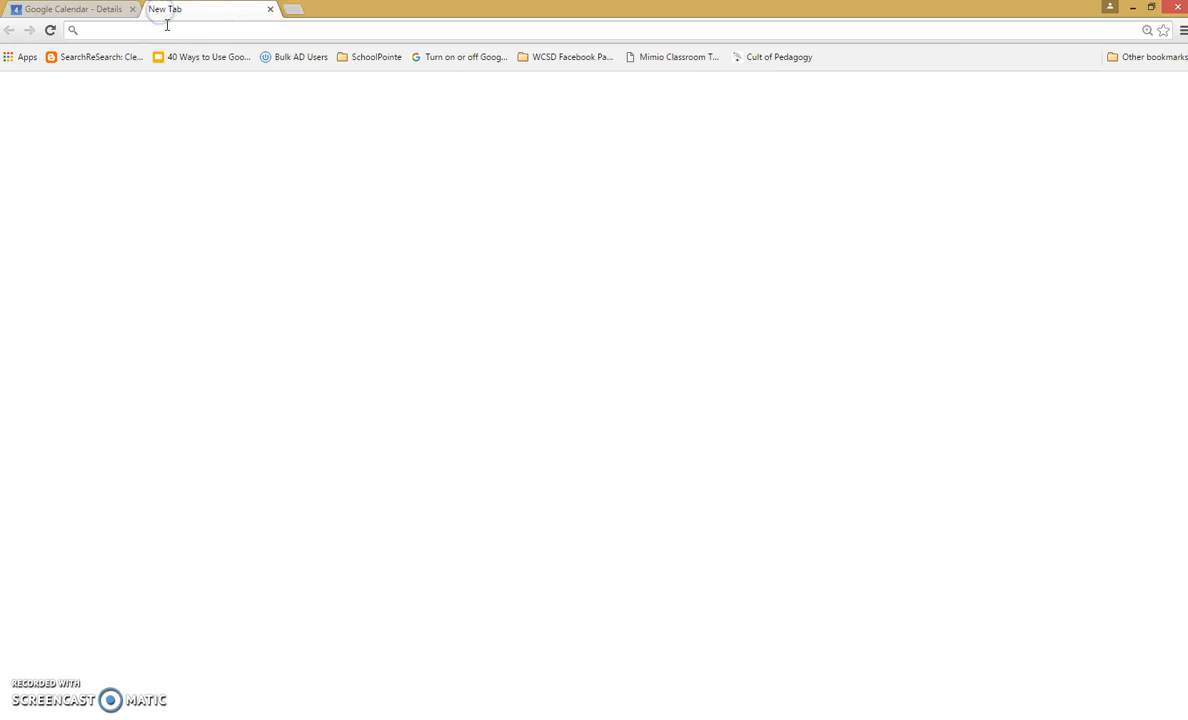
{"action": "type", "text": "www.worthschools.net"}
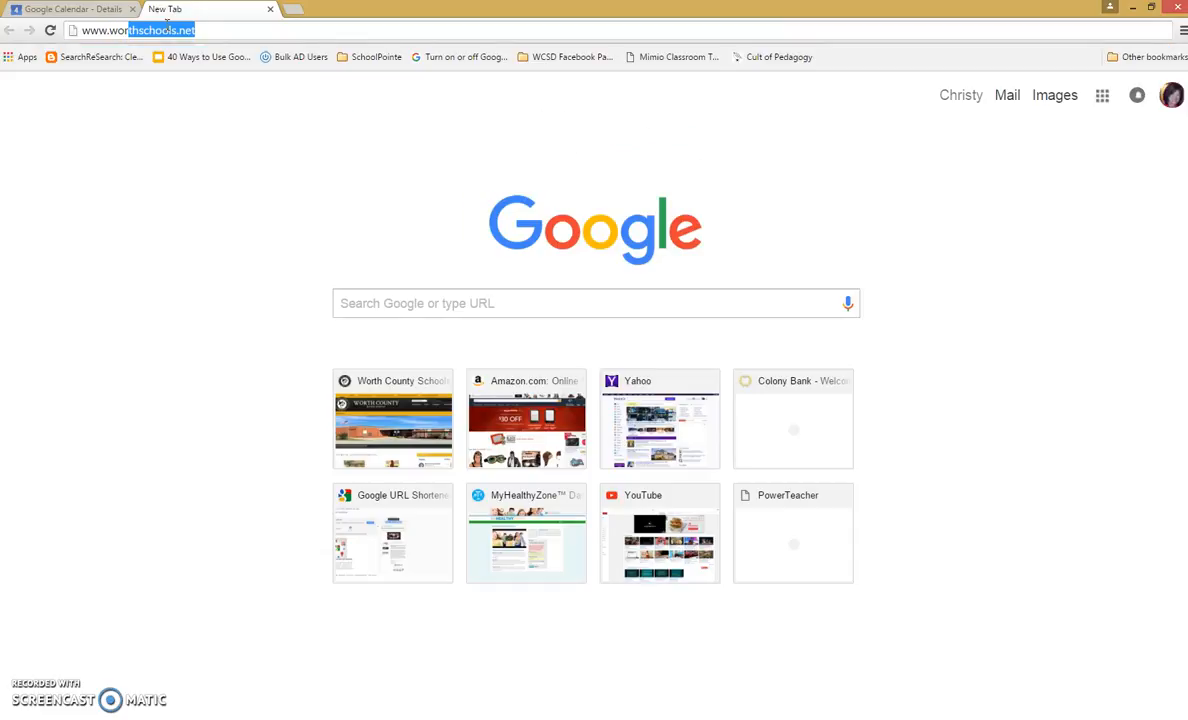
{"action": "key", "text": "Return"}
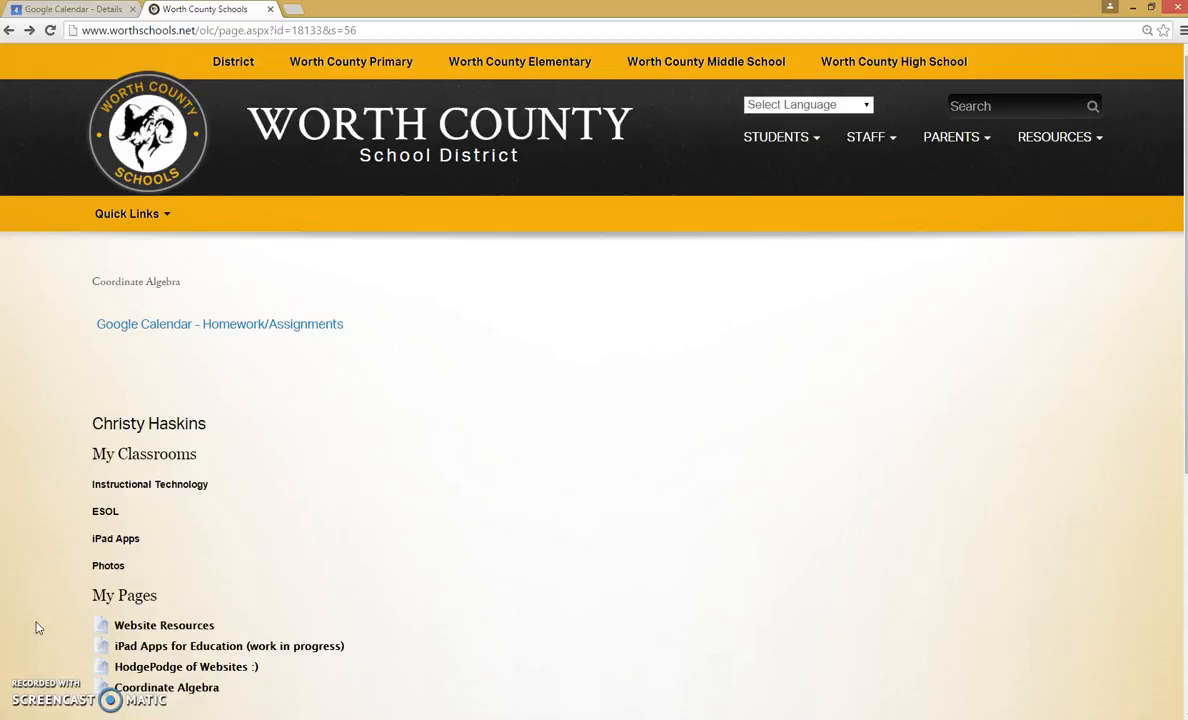
{"action": "left_click", "coordinate": [43, 371]}
{"action": "left_click", "coordinate": [159, 328]}
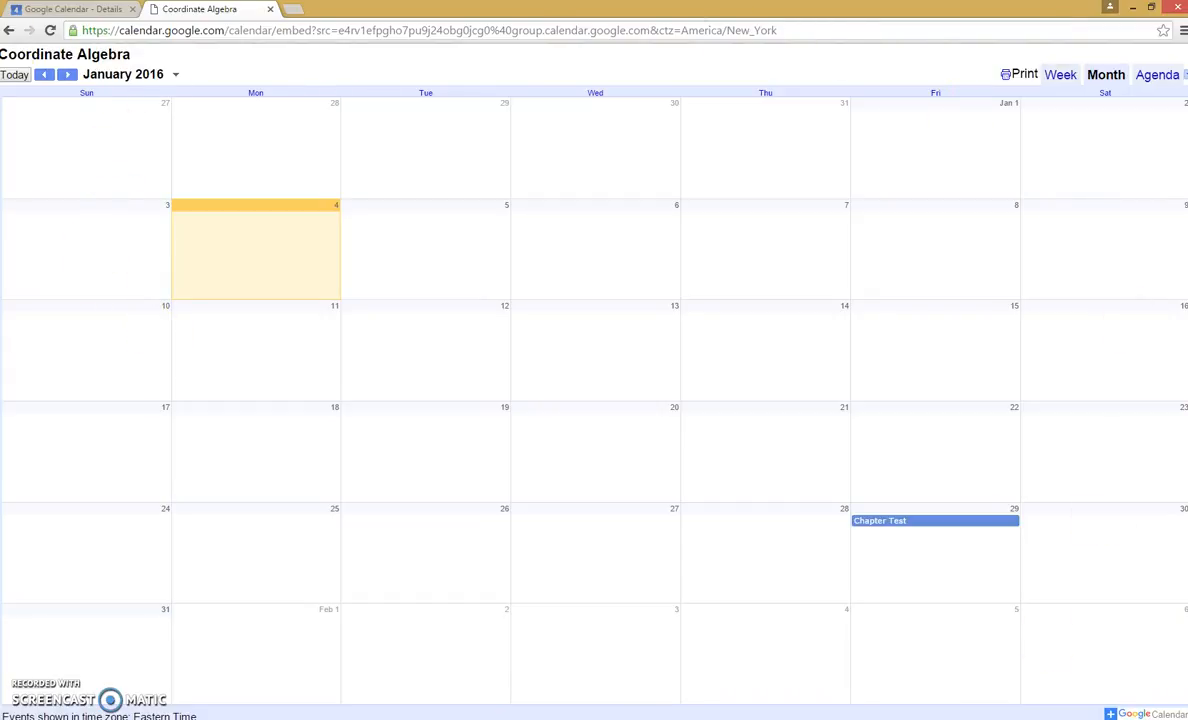
{"action": "left_click", "coordinate": [902, 523]}
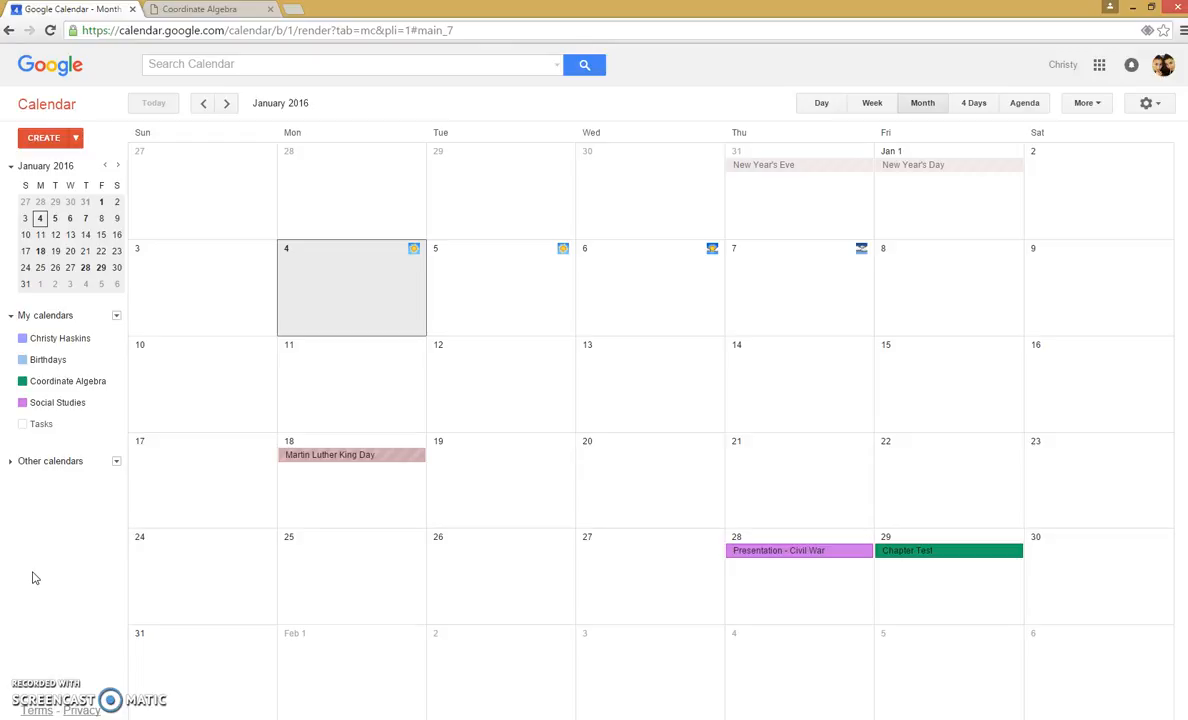
{"action": "double_click", "coordinate": [943, 553]}
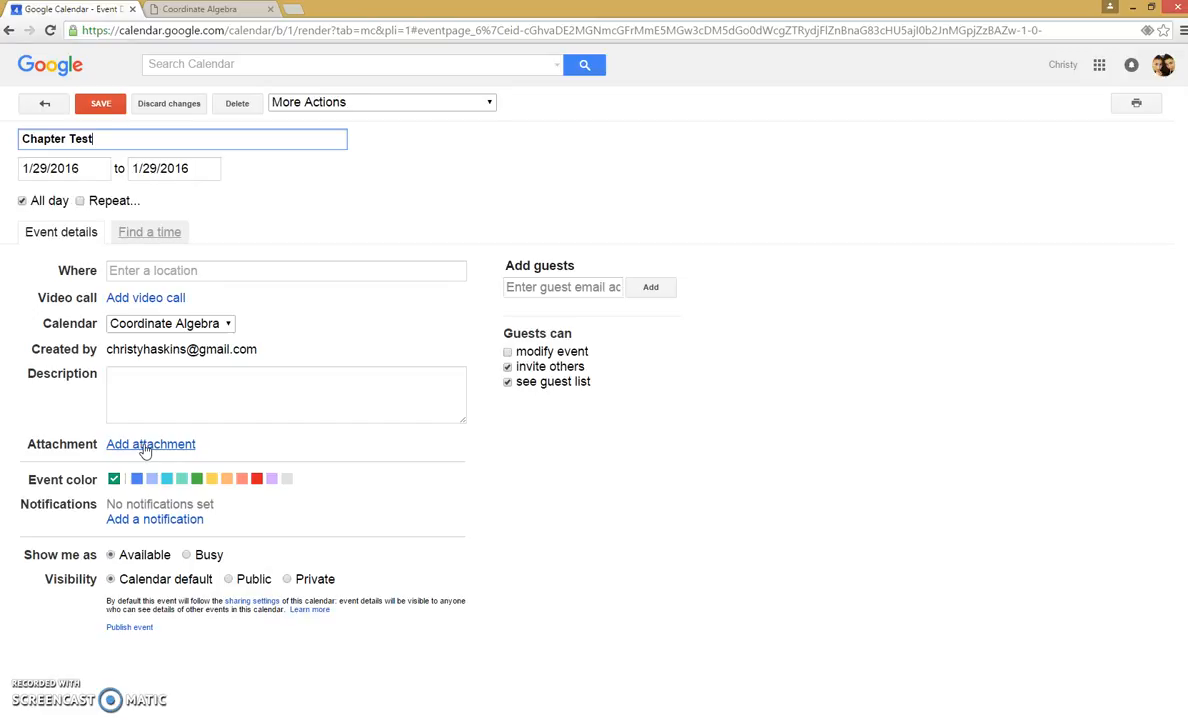
{"action": "left_click", "coordinate": [143, 390]}
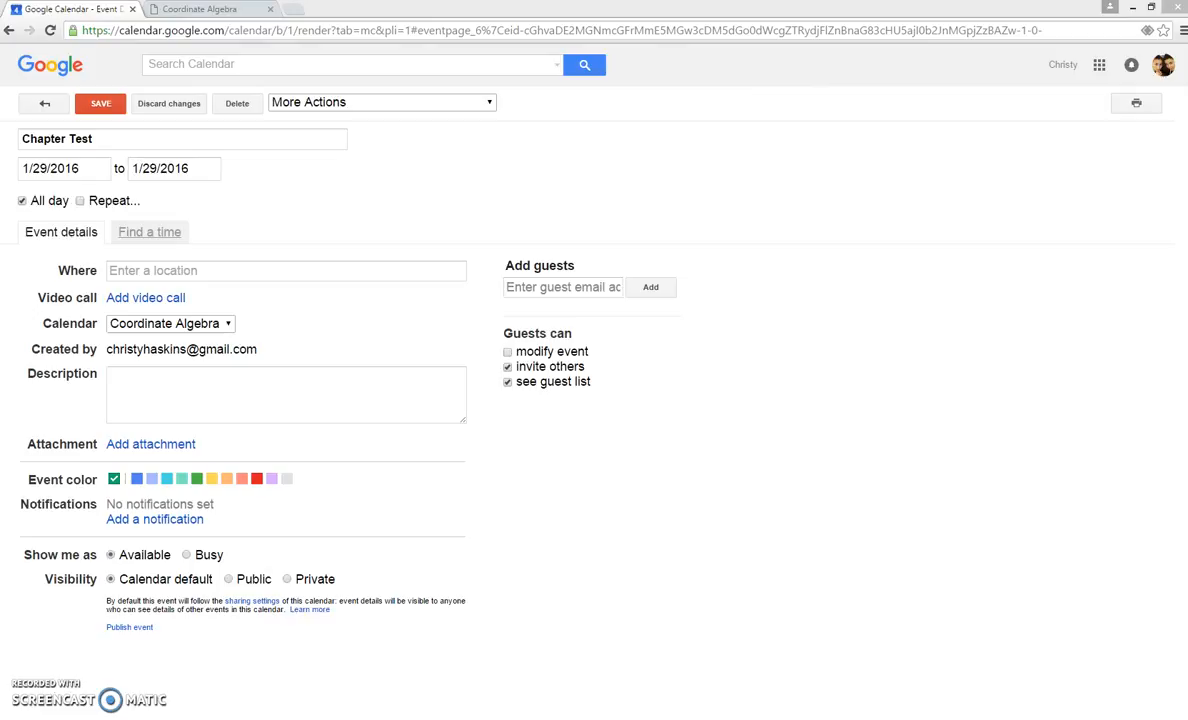
{"action": "right_click", "coordinate": [132, 387]}
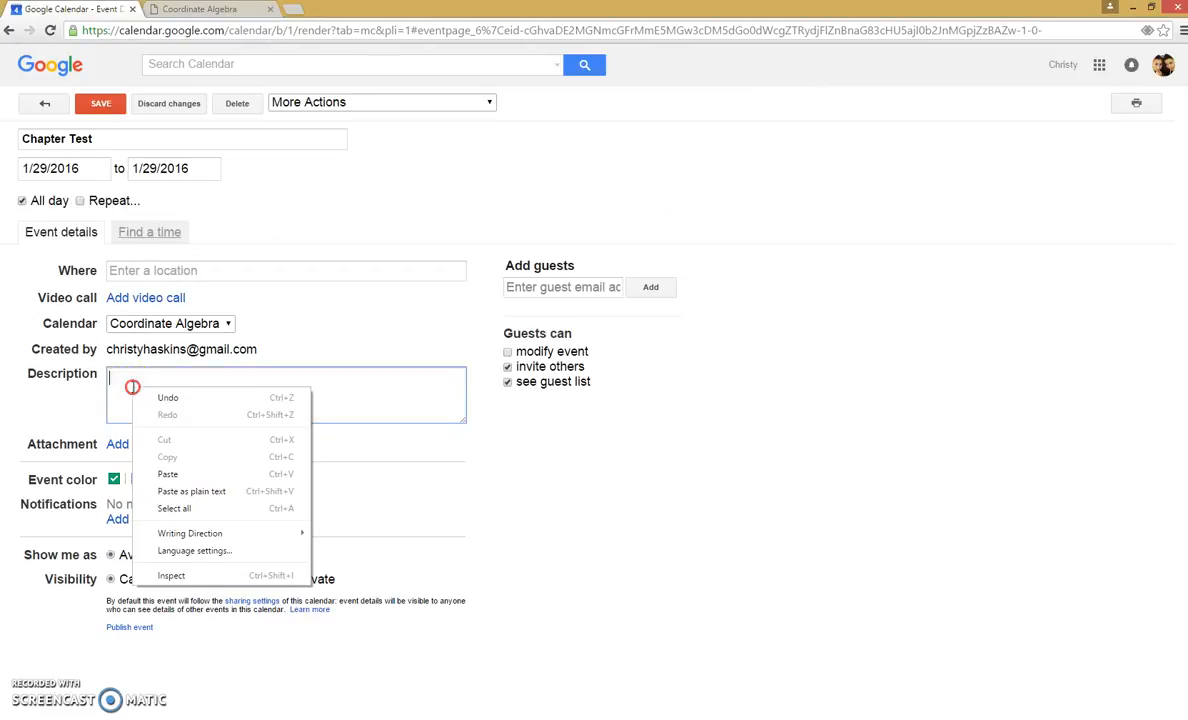
{"action": "left_click", "coordinate": [167, 474]}
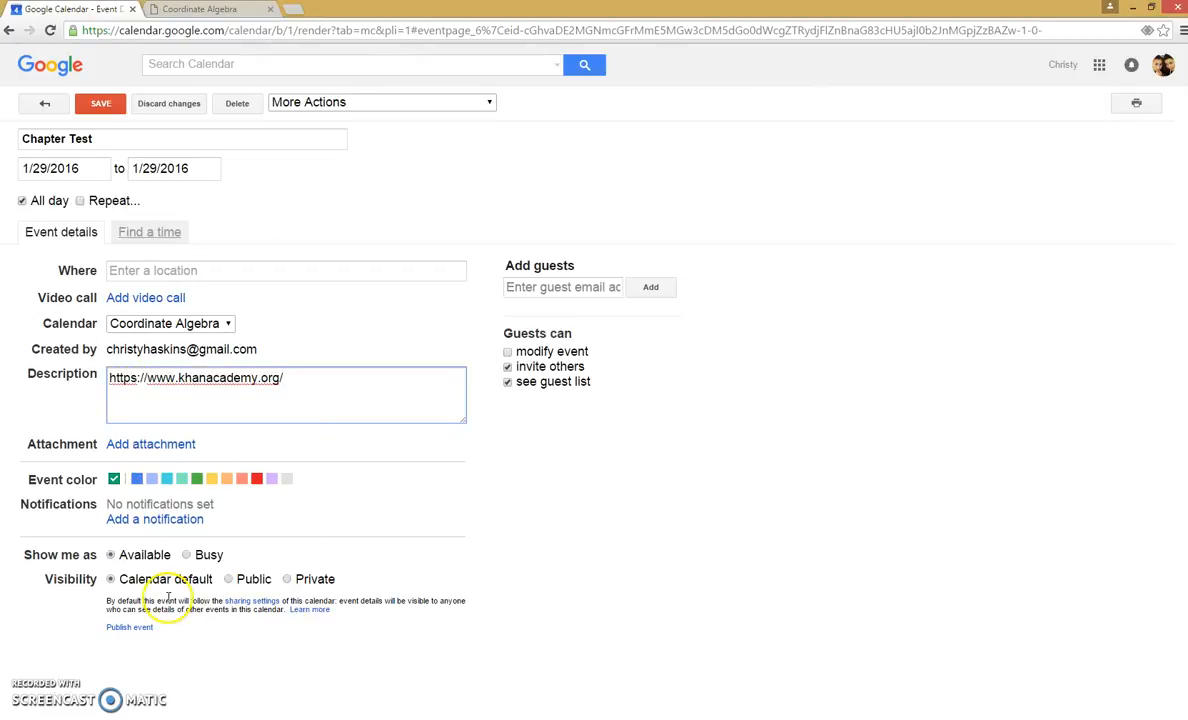
{"action": "left_click", "coordinate": [101, 103]}
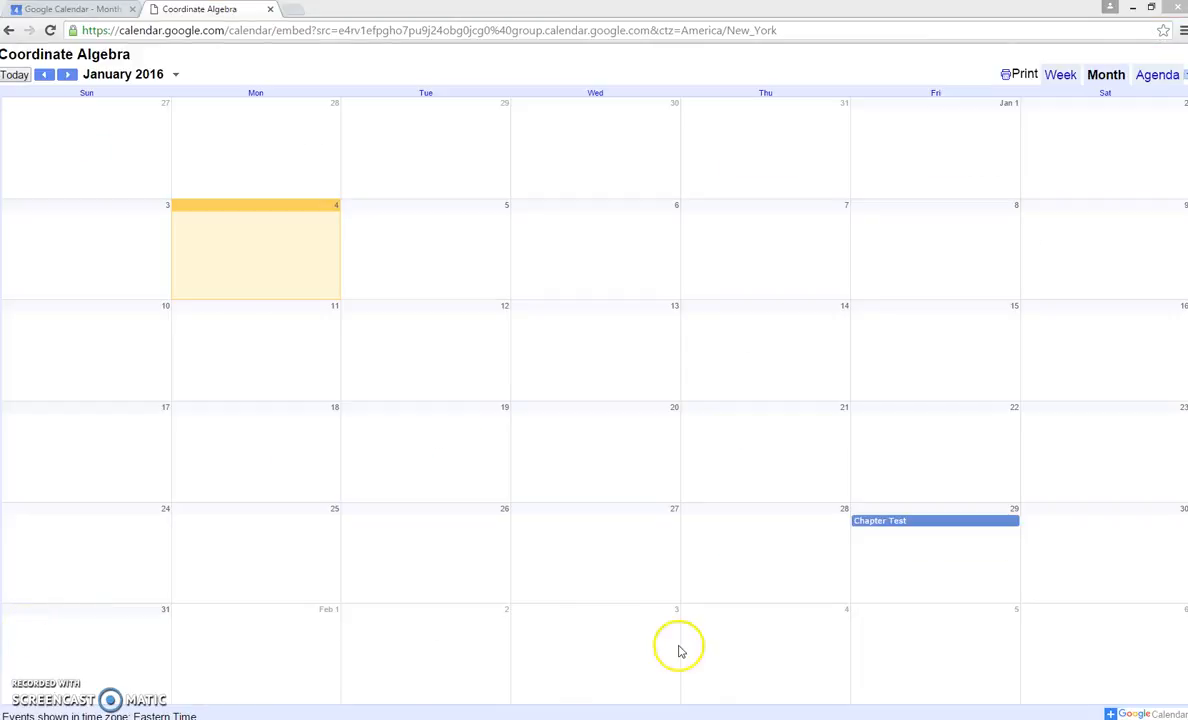
- View the full details of the January 29 Chapter Test event from the public Coordinate Algebra calendar, and close the details page
{"action": "left_click", "coordinate": [912, 523]}
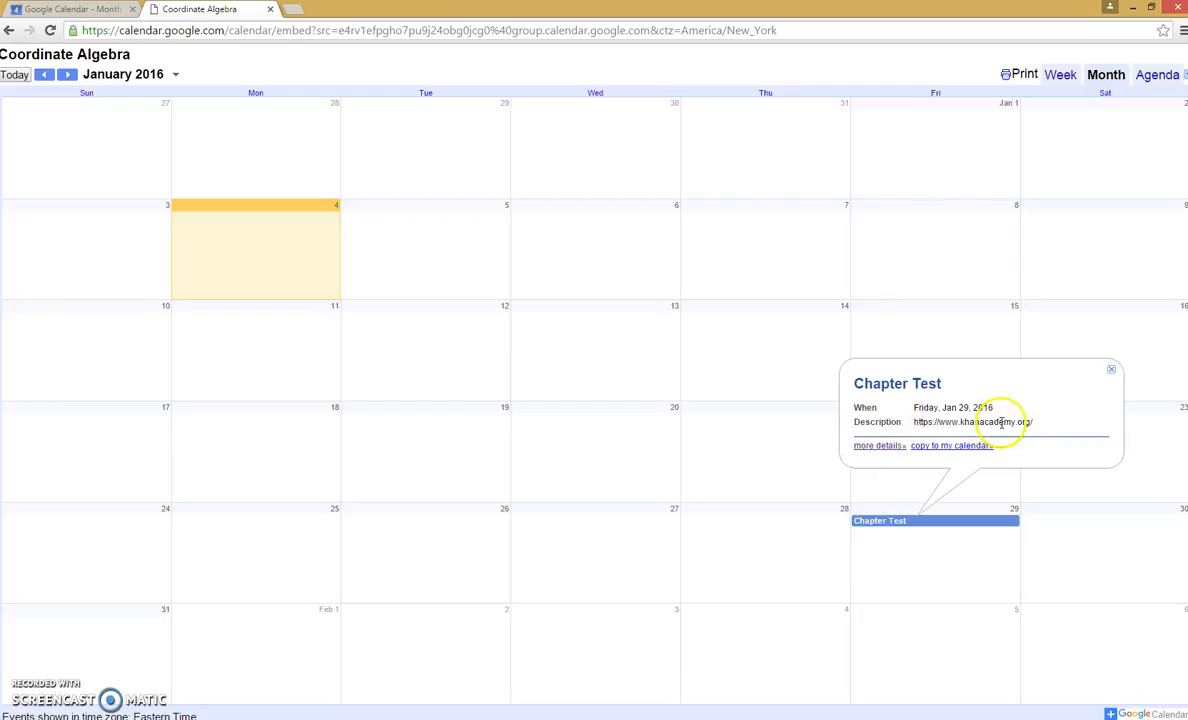
{"action": "left_click", "coordinate": [873, 446]}
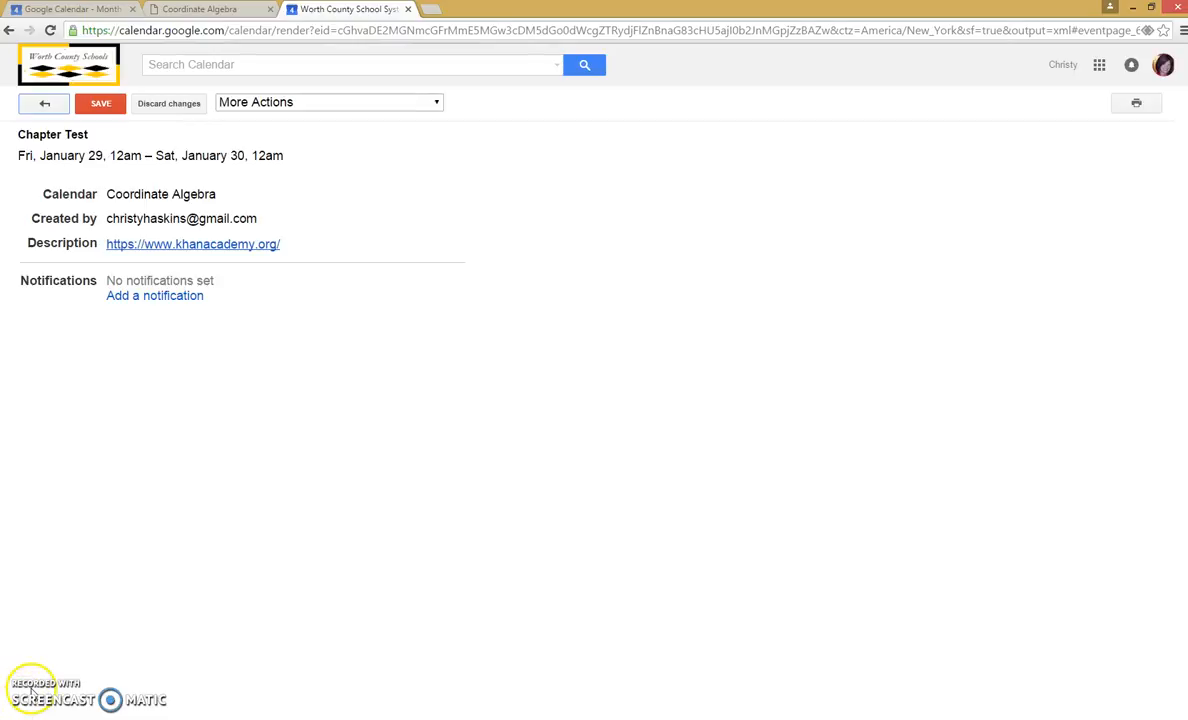
{"action": "key", "text": "ctrl+w"}
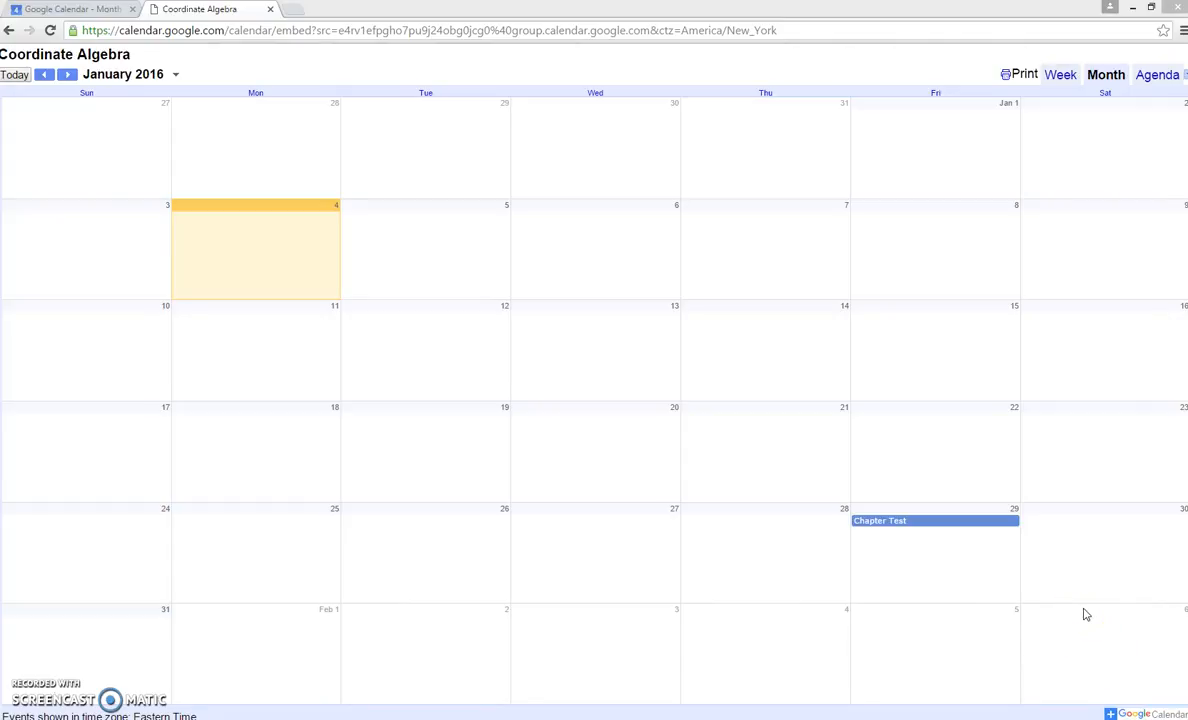
- Add the public Coordinate Algebra calendar to a personal Google Calendar
{"action": "left_click", "coordinate": [1112, 713]}
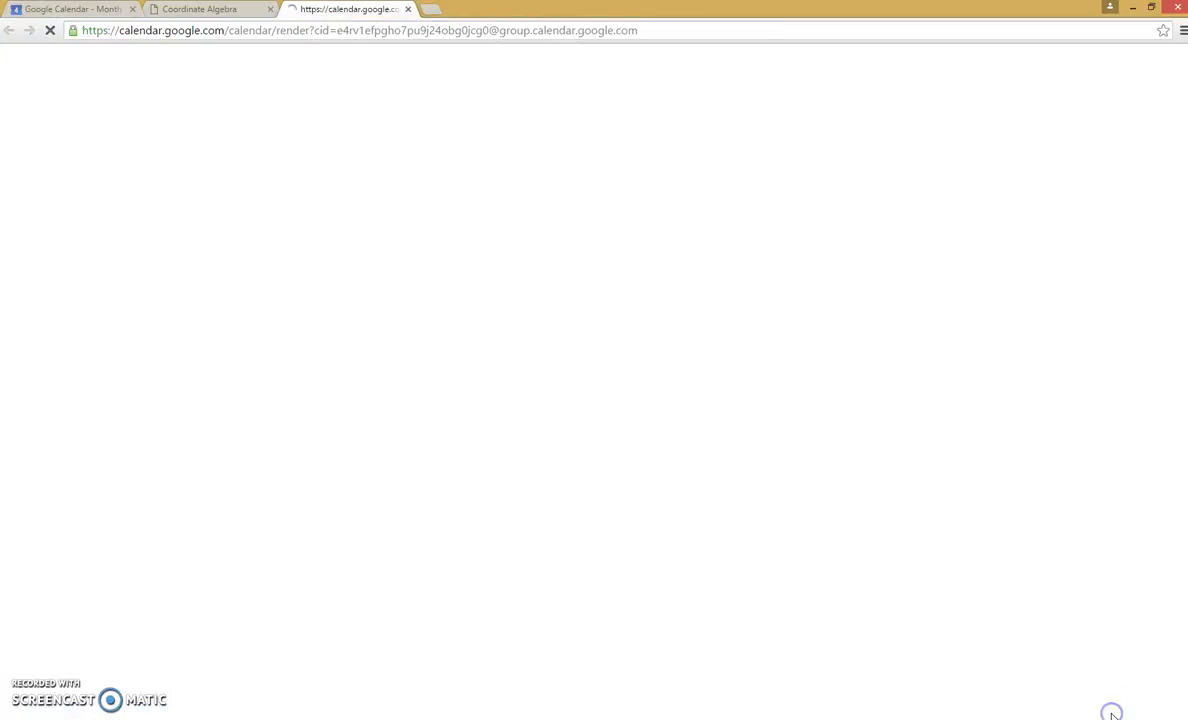